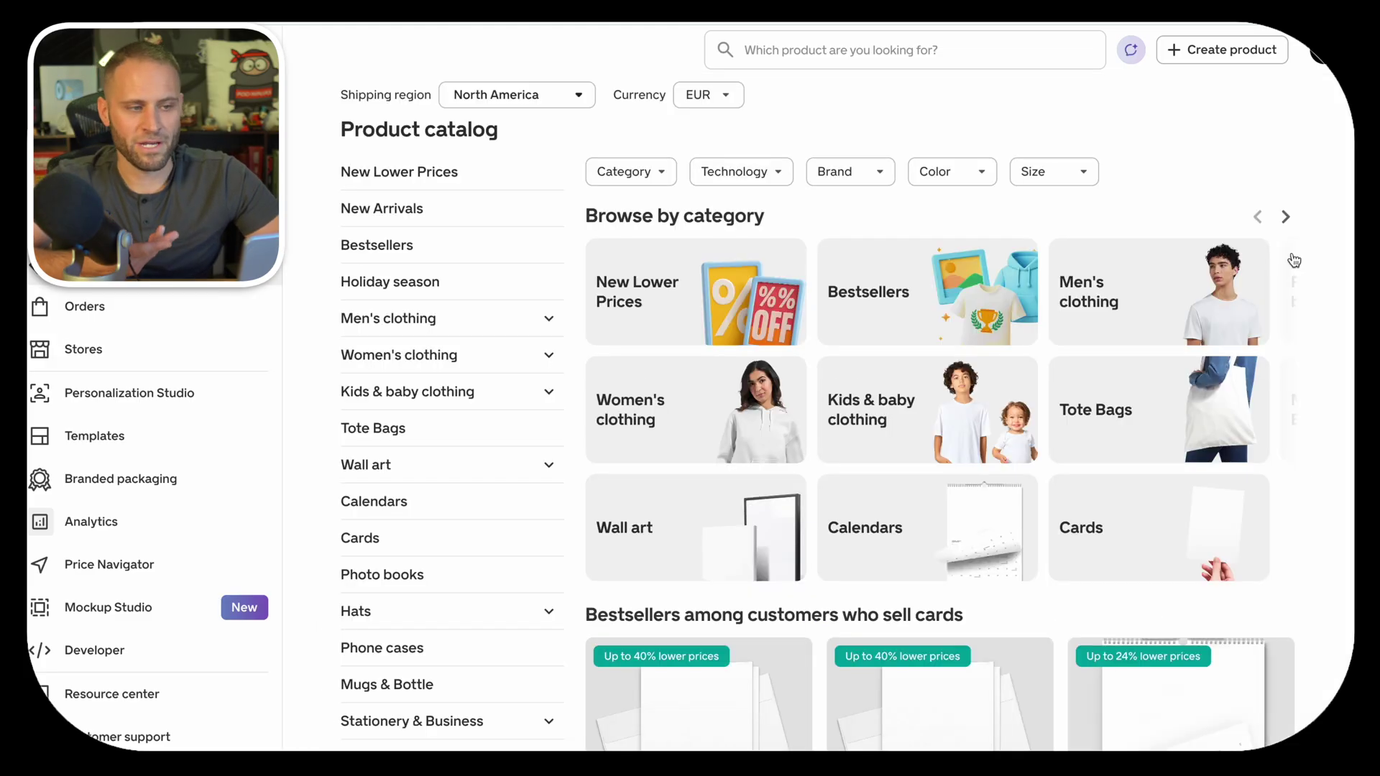
- Choose the Premium Matte Paper Poster from the product catalog and add it to the POD Ninjas Training Store
{"action": "scroll", "coordinate": [1294, 260], "scroll_direction": "down", "scroll_amount": 4}
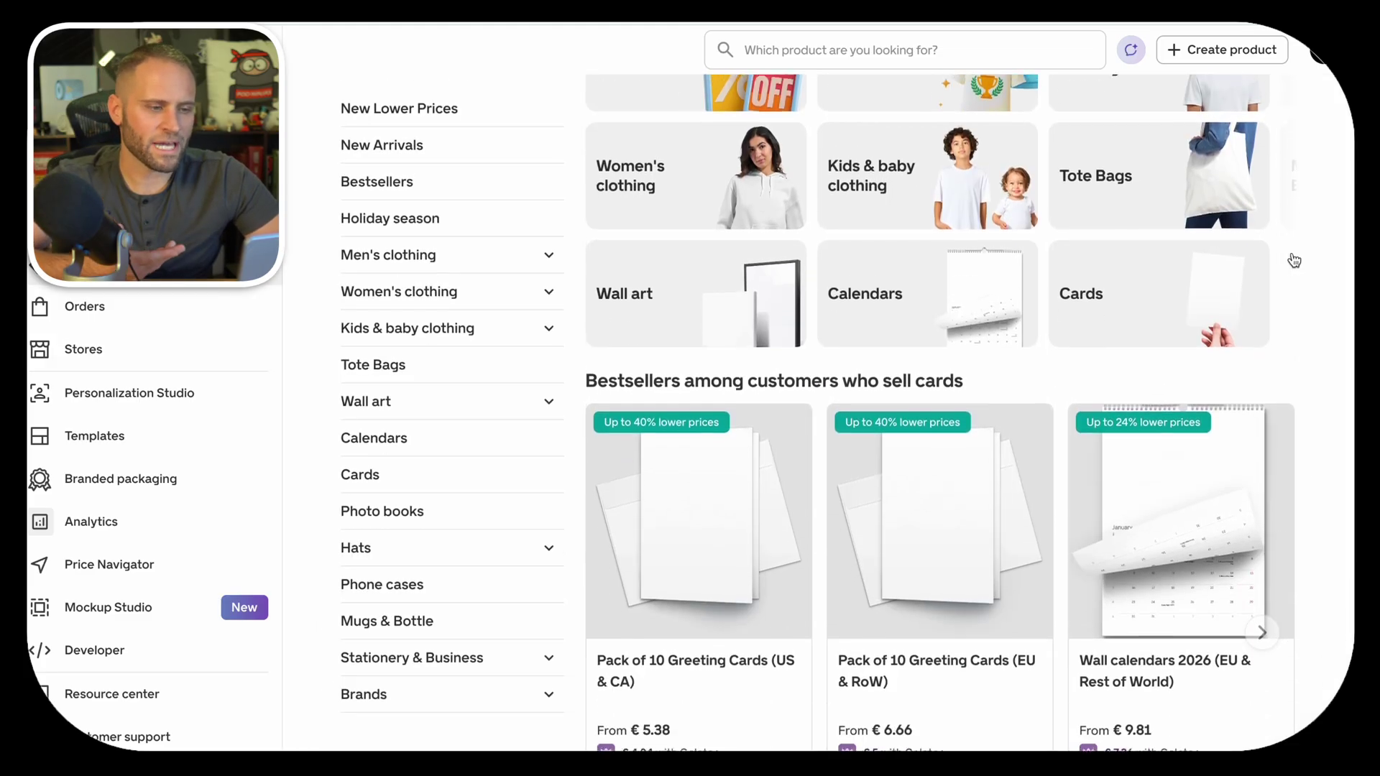
{"action": "scroll", "coordinate": [1294, 260], "scroll_direction": "down", "scroll_amount": 5}
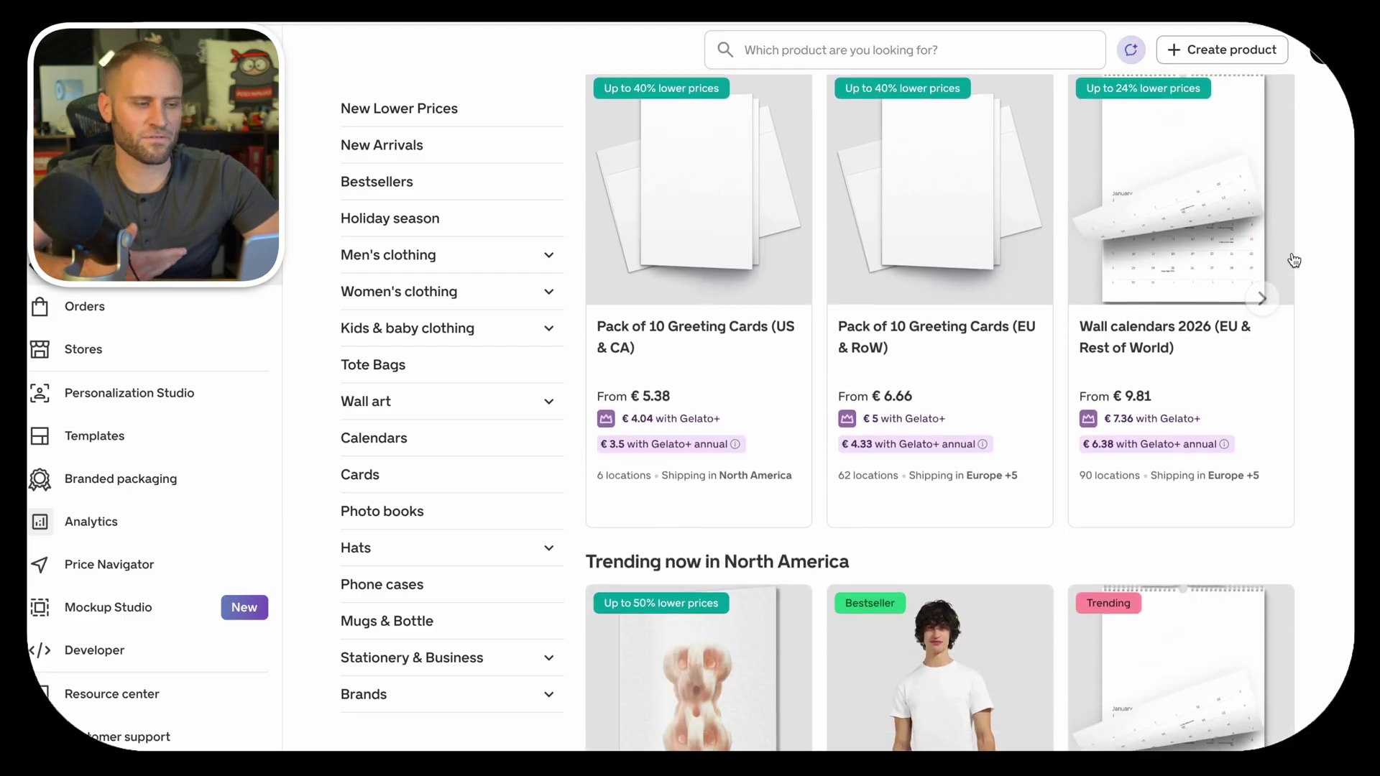
{"action": "scroll", "coordinate": [1293, 260], "scroll_direction": "down", "scroll_amount": 4}
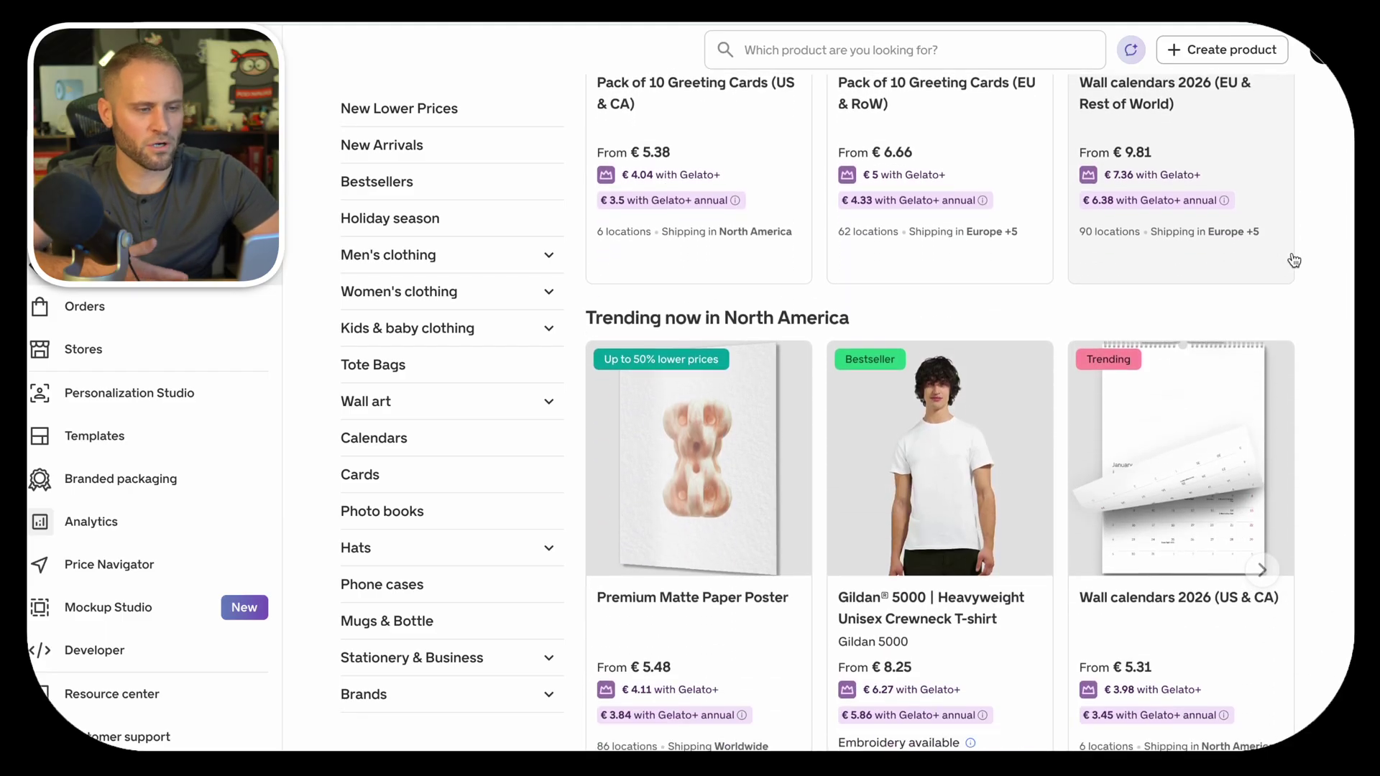
{"action": "scroll", "coordinate": [1294, 260], "scroll_direction": "up", "scroll_amount": 2}
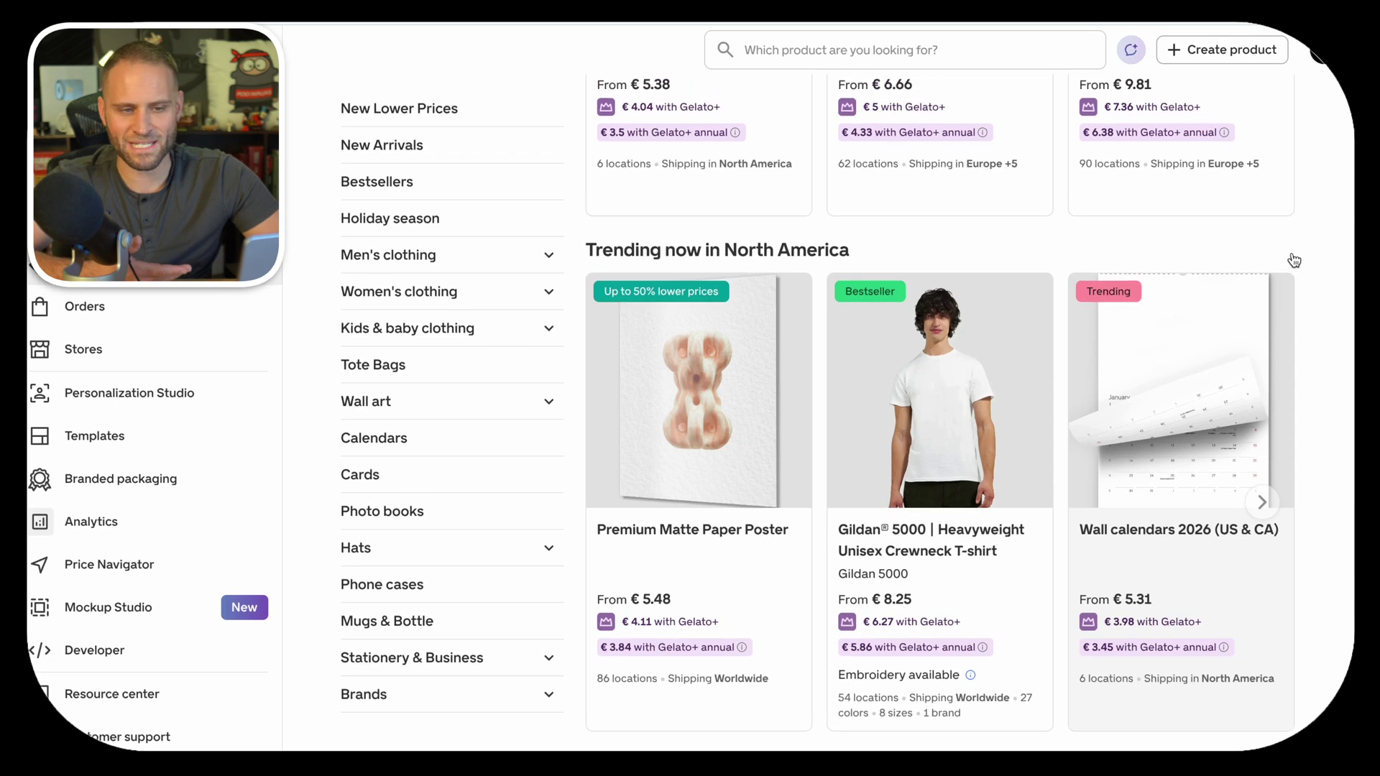
{"action": "scroll", "coordinate": [1293, 261], "scroll_direction": "up", "scroll_amount": 4}
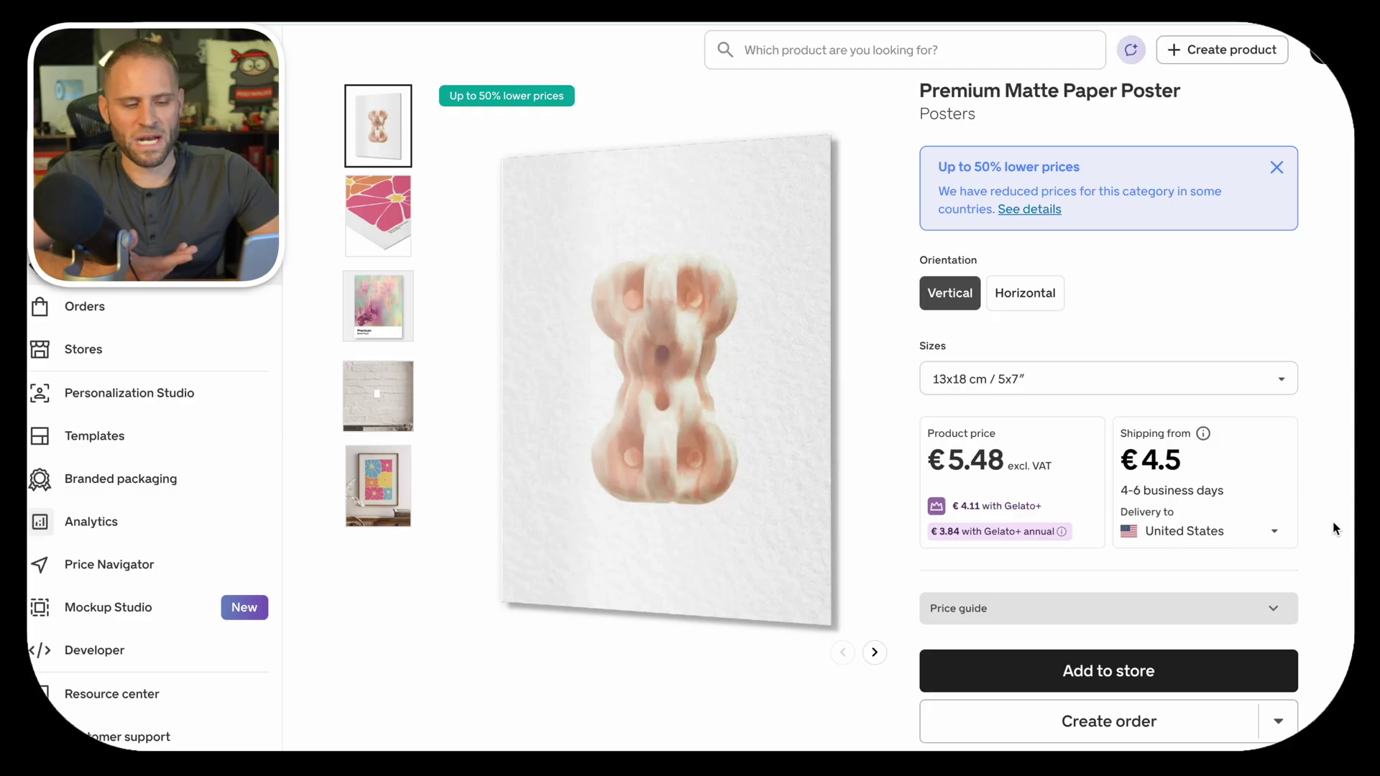
{"action": "left_click", "coordinate": [1203, 671]}
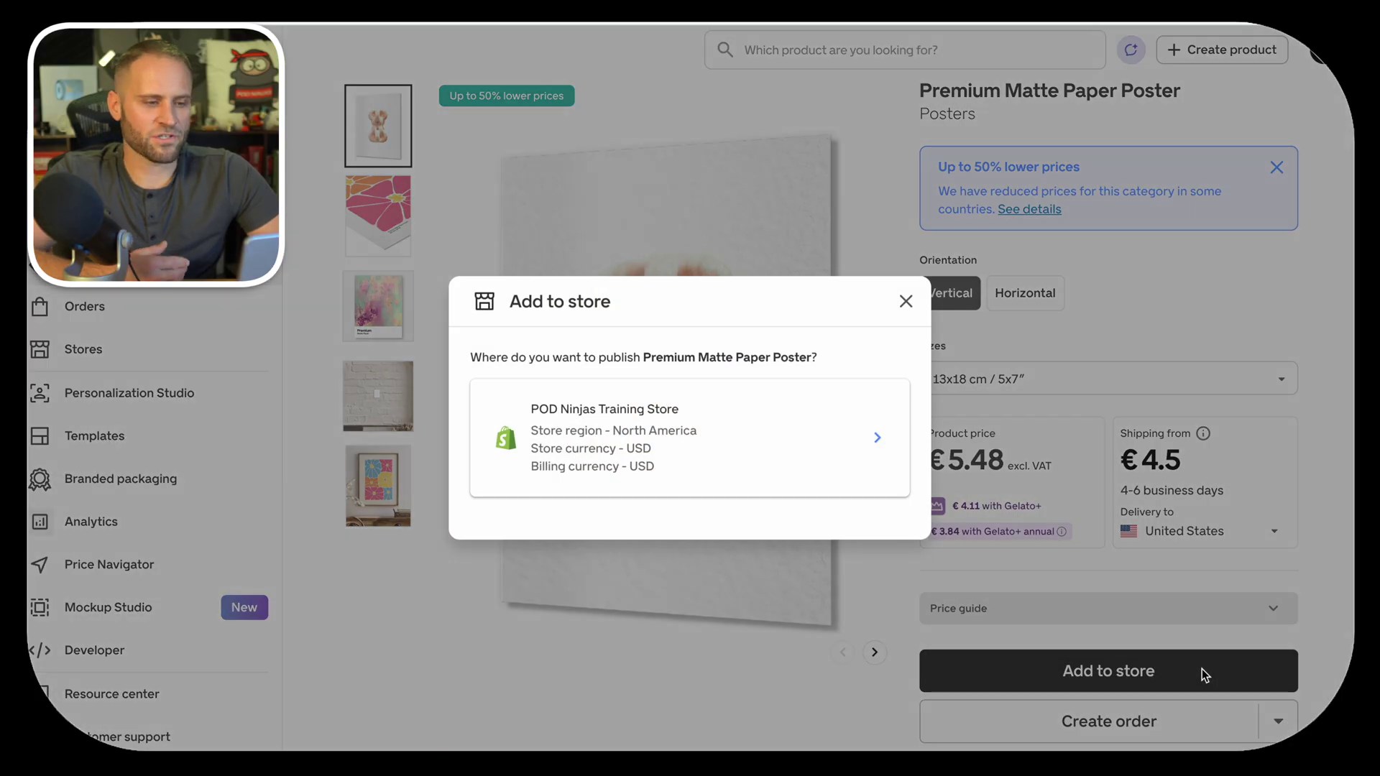
{"action": "left_click", "coordinate": [882, 435]}
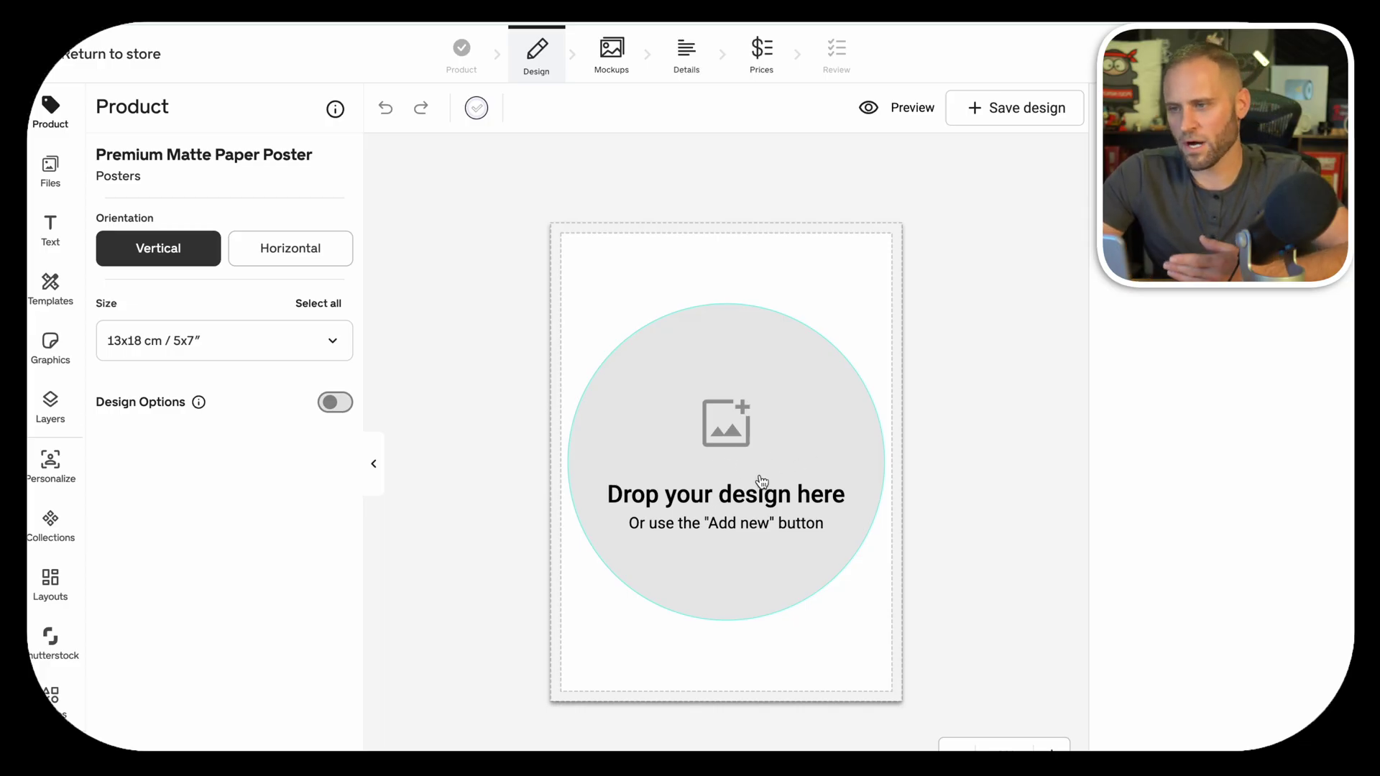
- Place the cliff house artwork on the vertical poster, scaled down to fit inside the margins and centered
{"action": "left_click", "coordinate": [761, 480]}
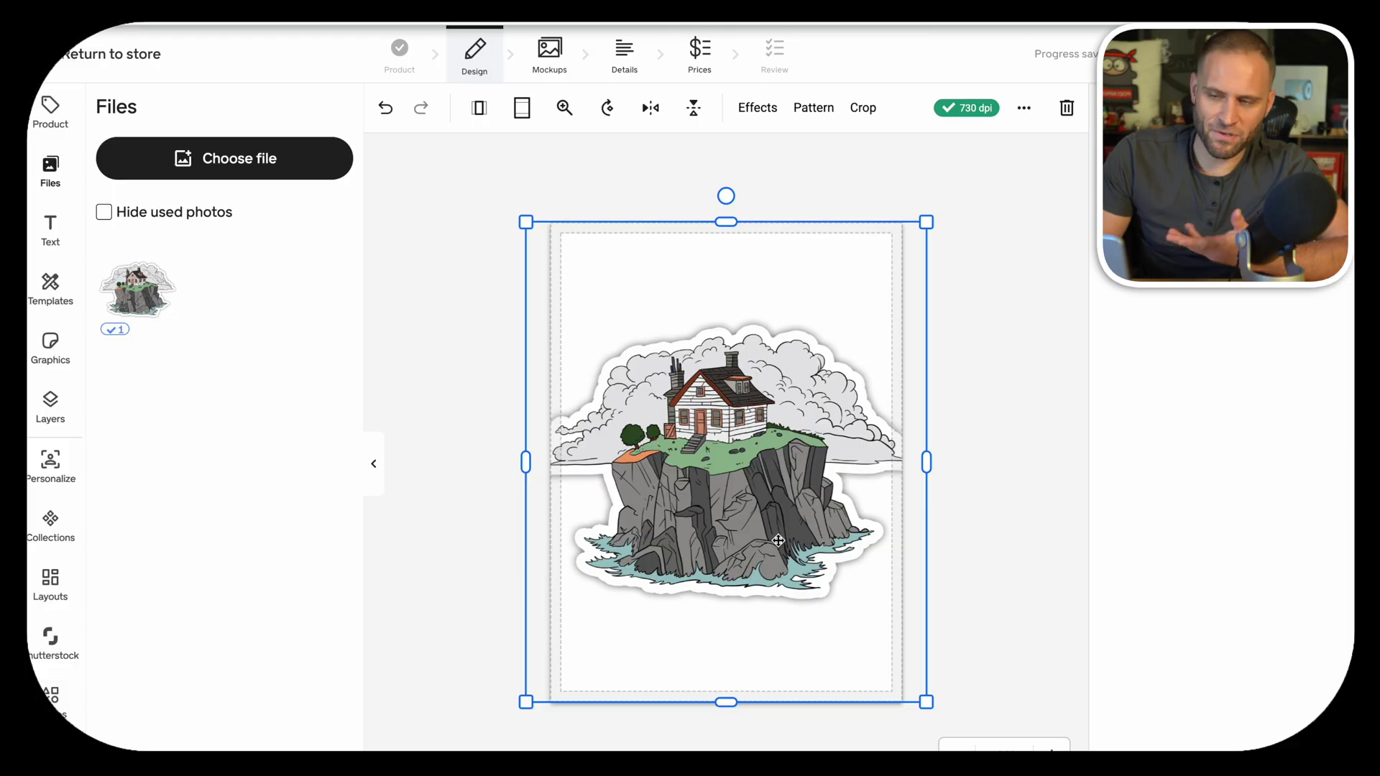
{"action": "left_click_drag", "start_coordinate": [926, 703], "coordinate": [845, 647]}
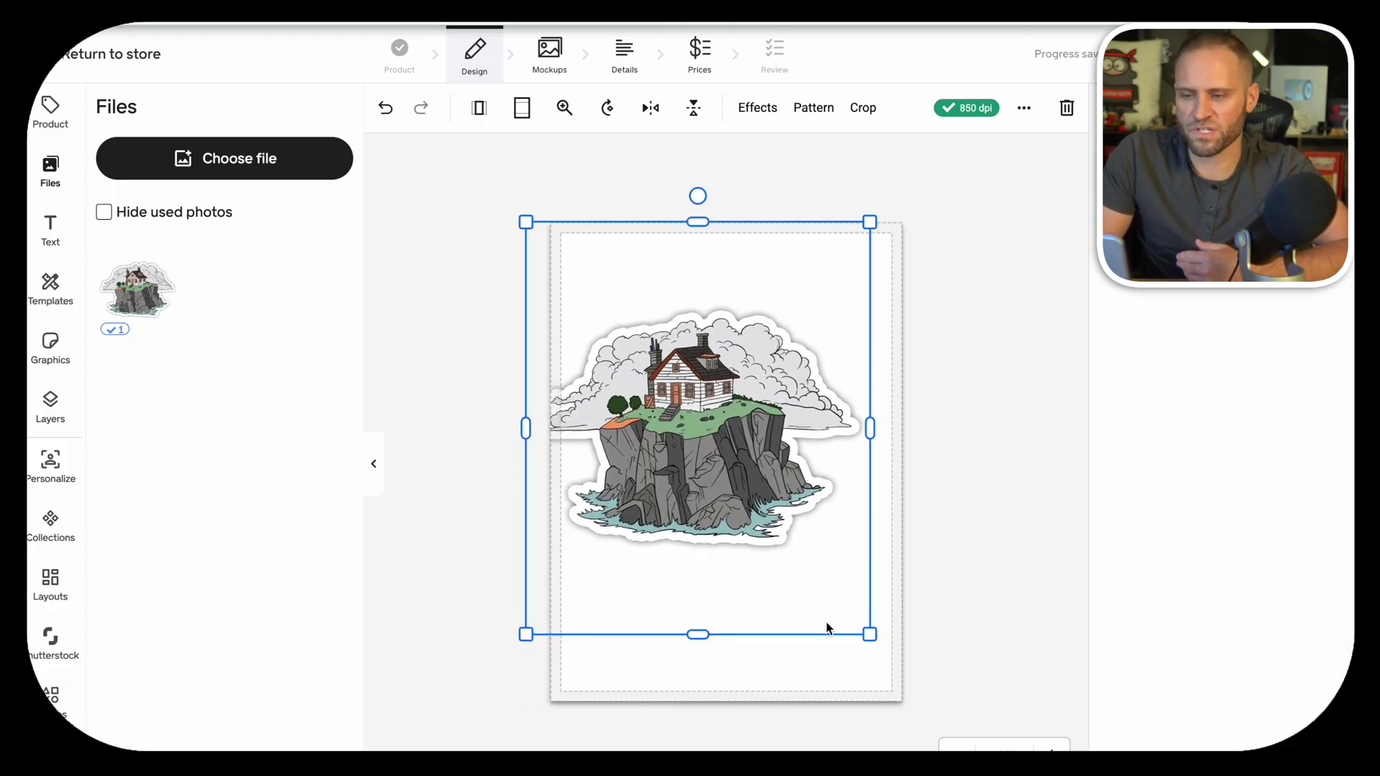
{"action": "left_click_drag", "start_coordinate": [720, 464], "coordinate": [750, 506]}
{"action": "left_click", "coordinate": [1006, 334]}
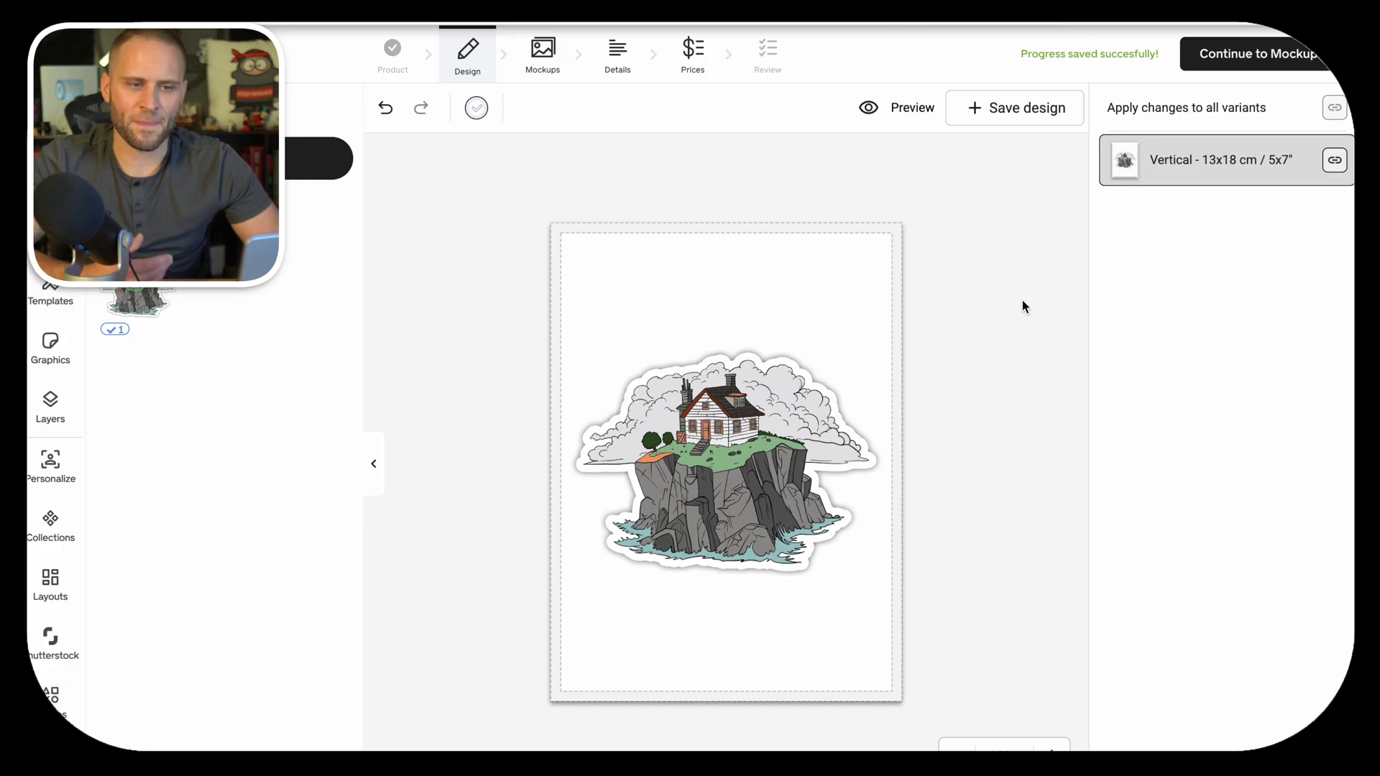
- Continue to the mockups stage and look through the available poster mockup scenes
{"action": "left_click", "coordinate": [1249, 57]}
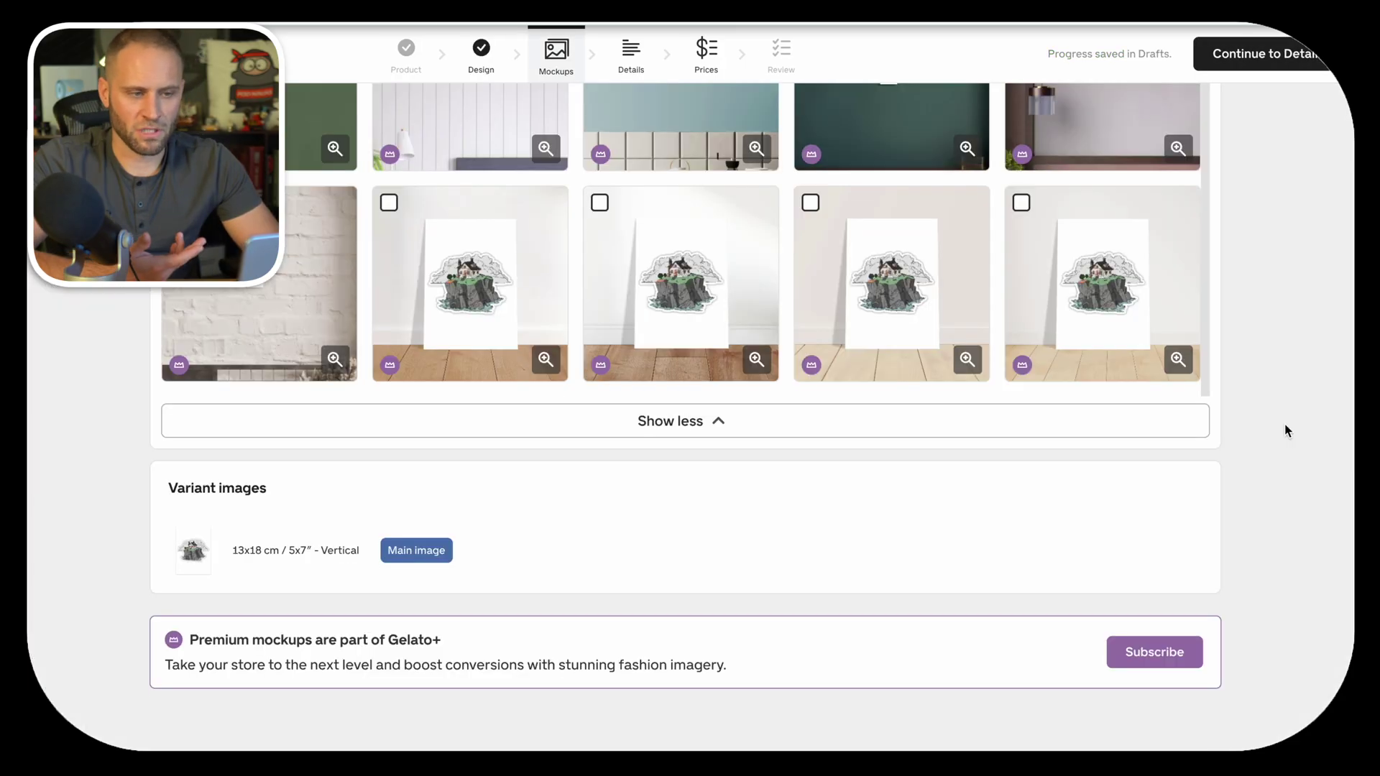
{"action": "scroll", "coordinate": [1286, 430], "scroll_direction": "up", "scroll_amount": 6}
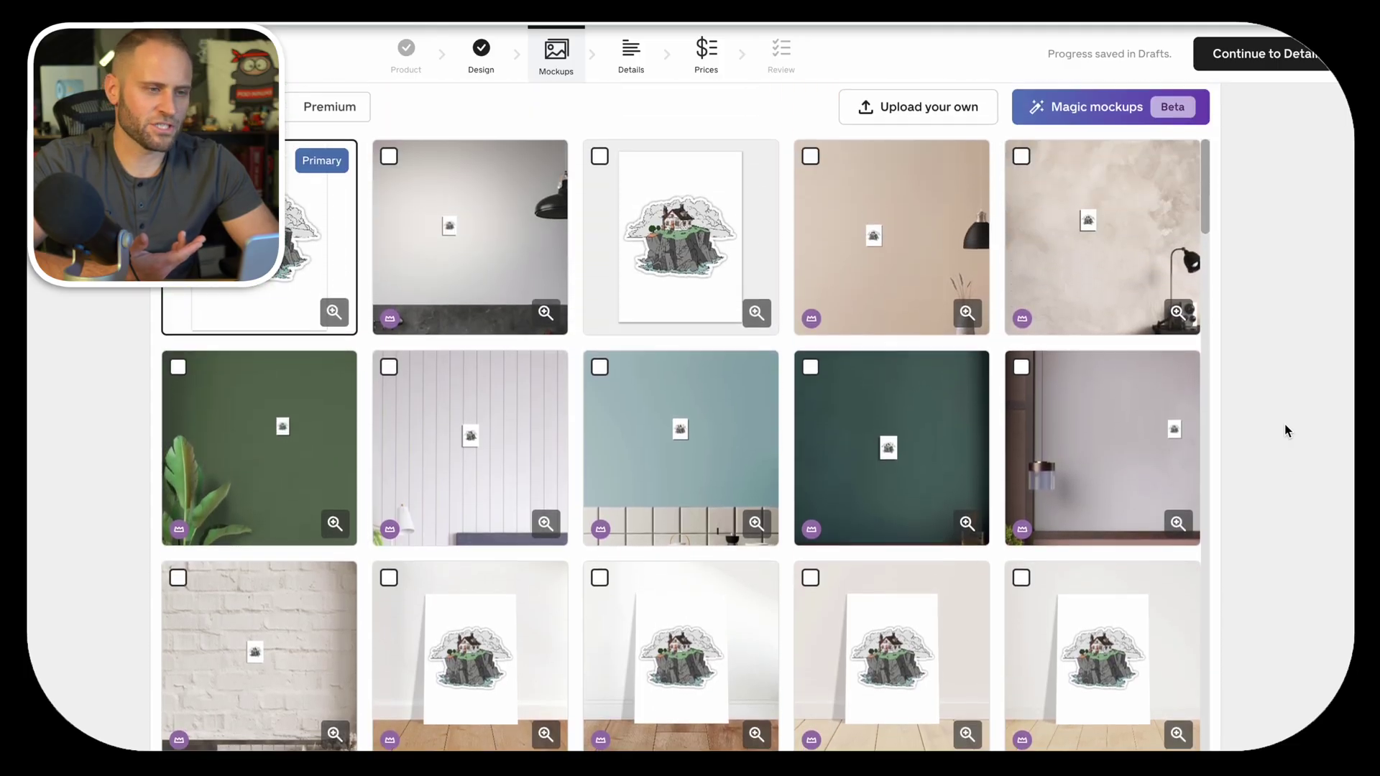
{"action": "scroll", "coordinate": [1284, 424], "scroll_direction": "up", "scroll_amount": 1}
{"action": "scroll", "coordinate": [1283, 424], "scroll_direction": "down", "scroll_amount": 3}
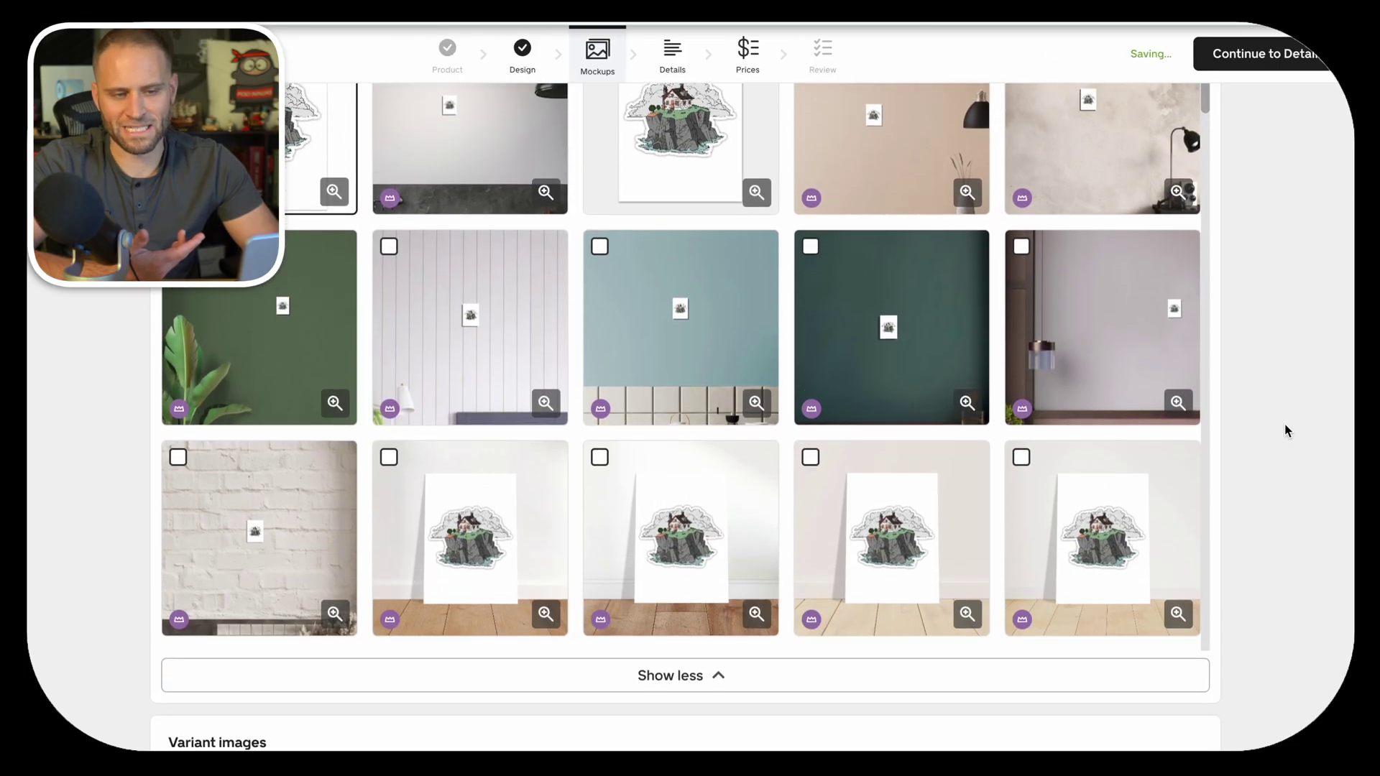
{"action": "scroll", "coordinate": [1283, 425], "scroll_direction": "down", "scroll_amount": 2}
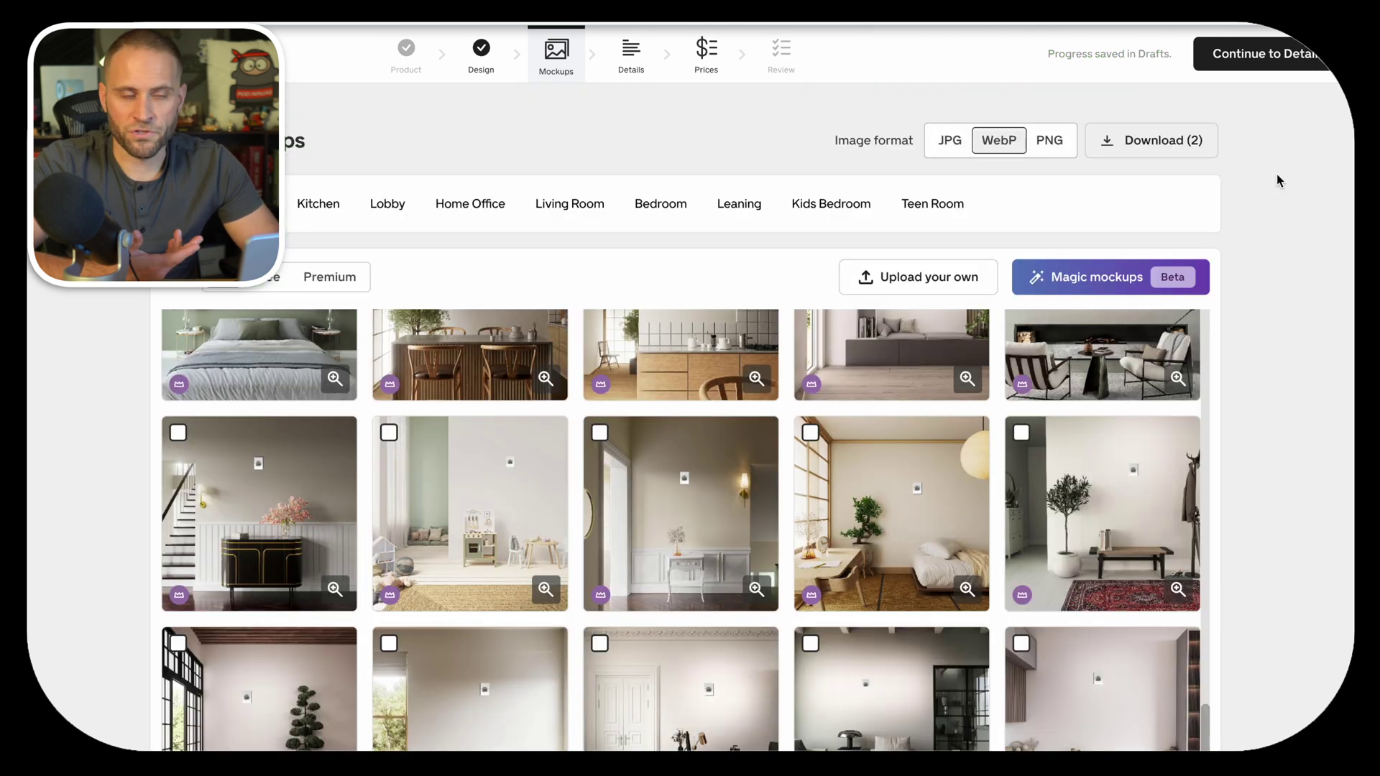
- Continue to the product details and review the title, description and settings
{"action": "left_click", "coordinate": [1286, 69]}
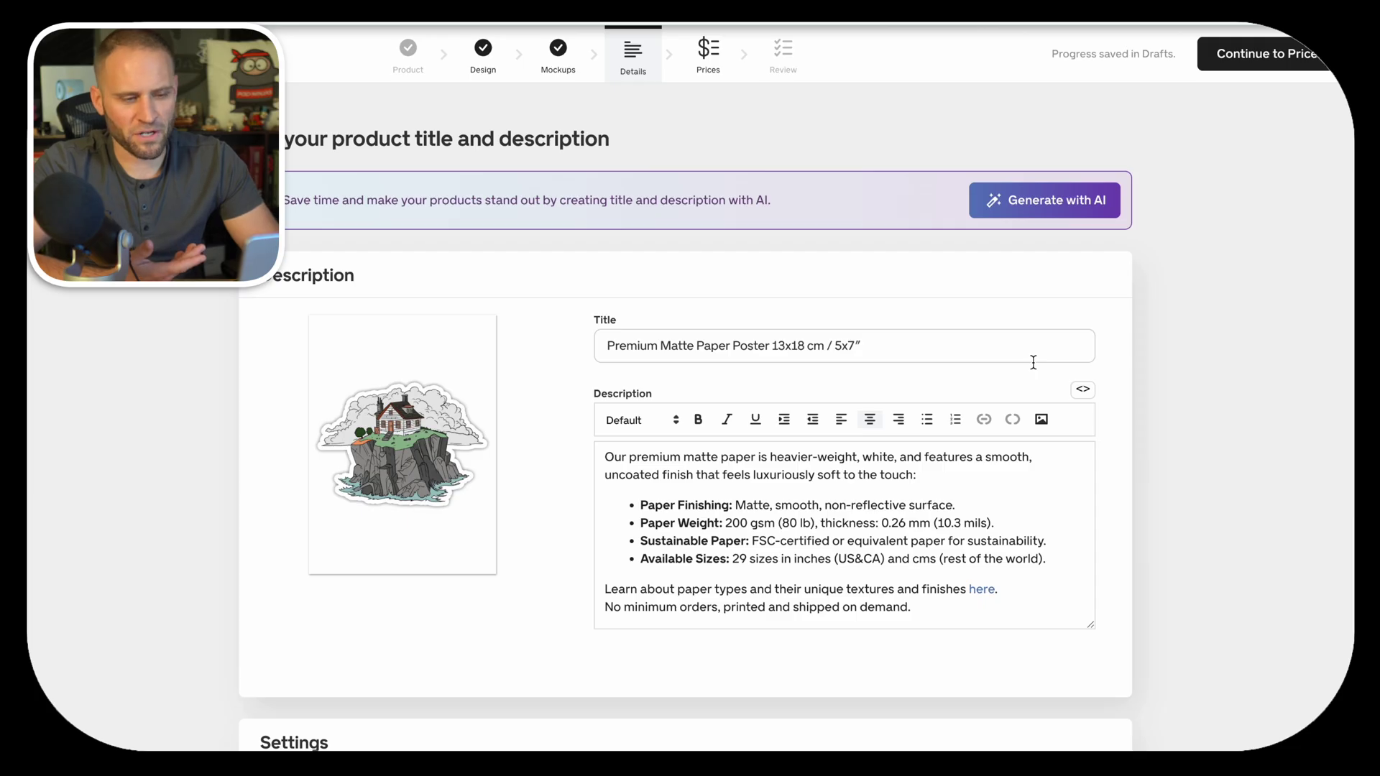
{"action": "scroll", "coordinate": [1033, 362], "scroll_direction": "down", "scroll_amount": 8}
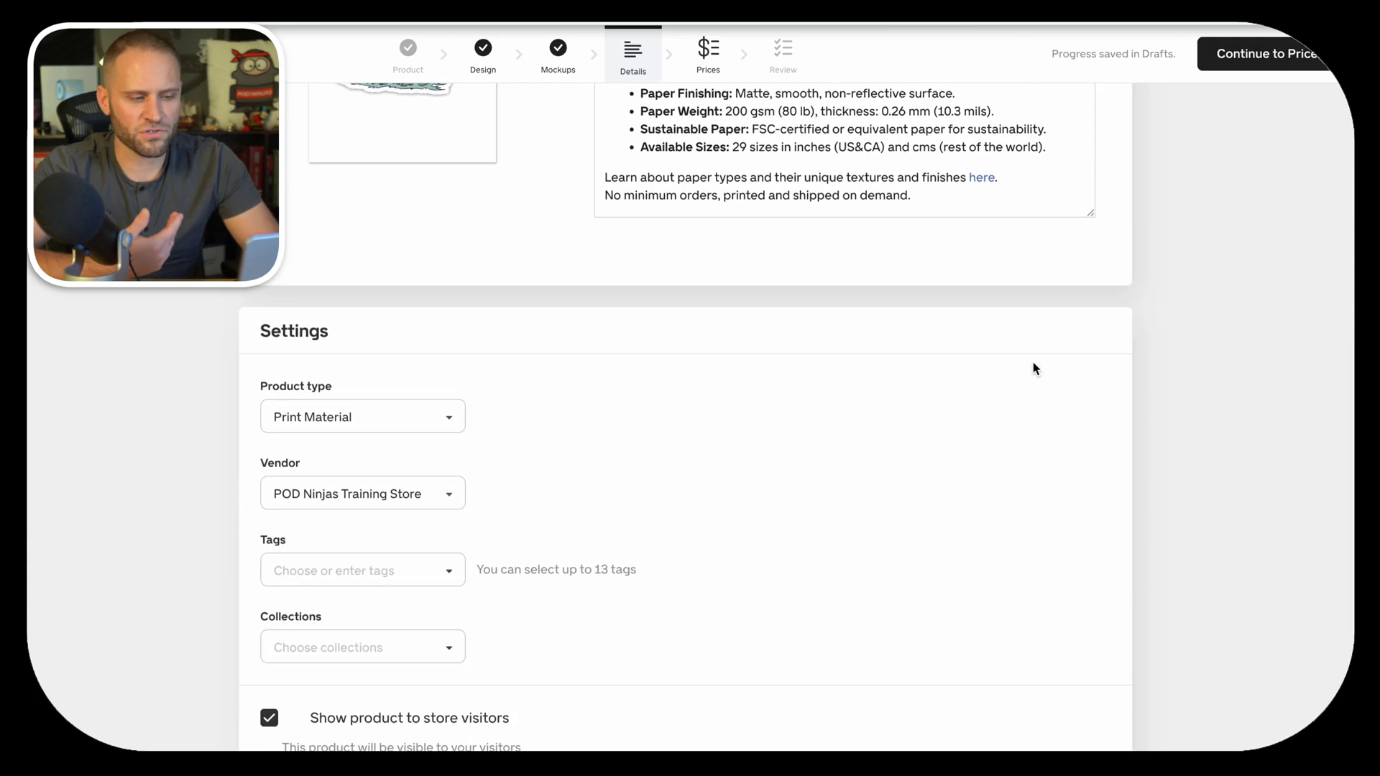
{"action": "scroll", "coordinate": [1033, 365], "scroll_direction": "up", "scroll_amount": 9}
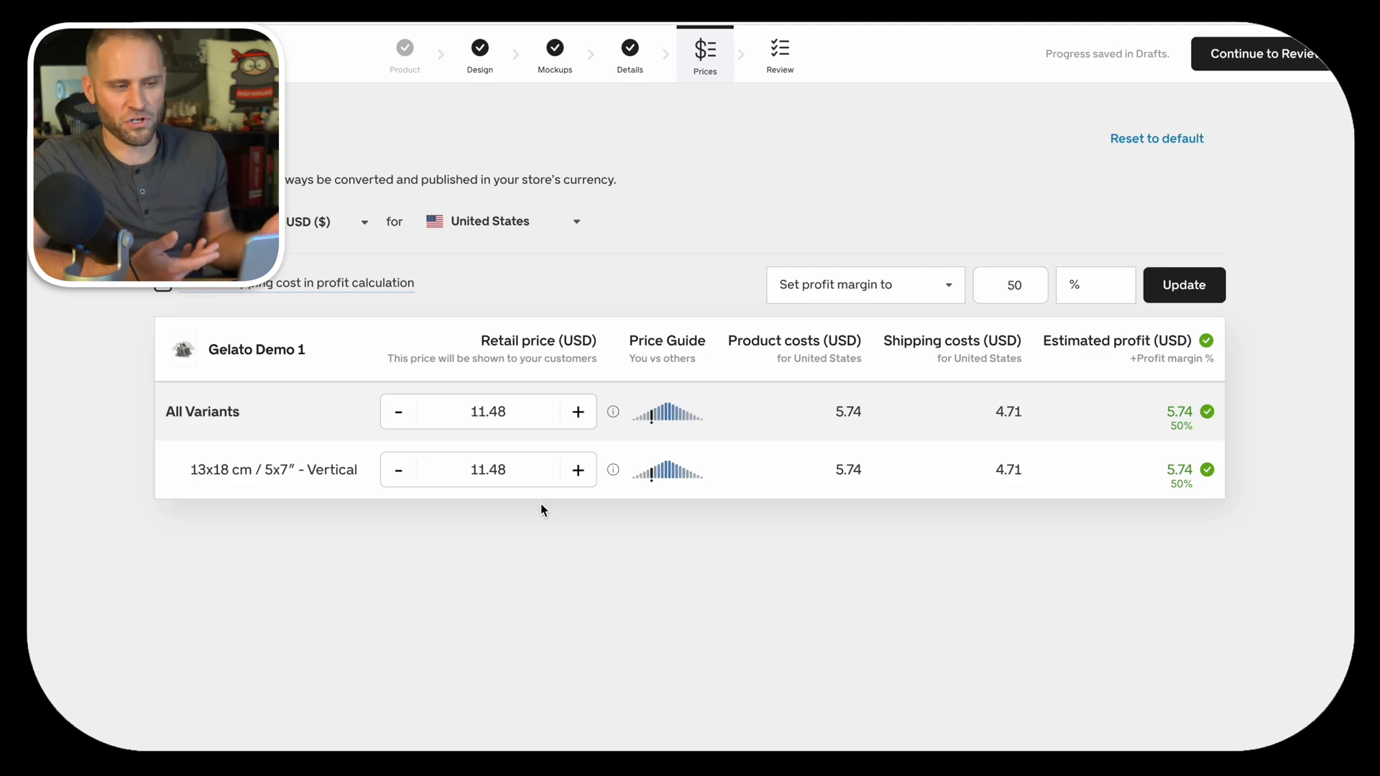
- Set the retail price for all poster variants to 30 USD
{"action": "left_click", "coordinate": [504, 407]}
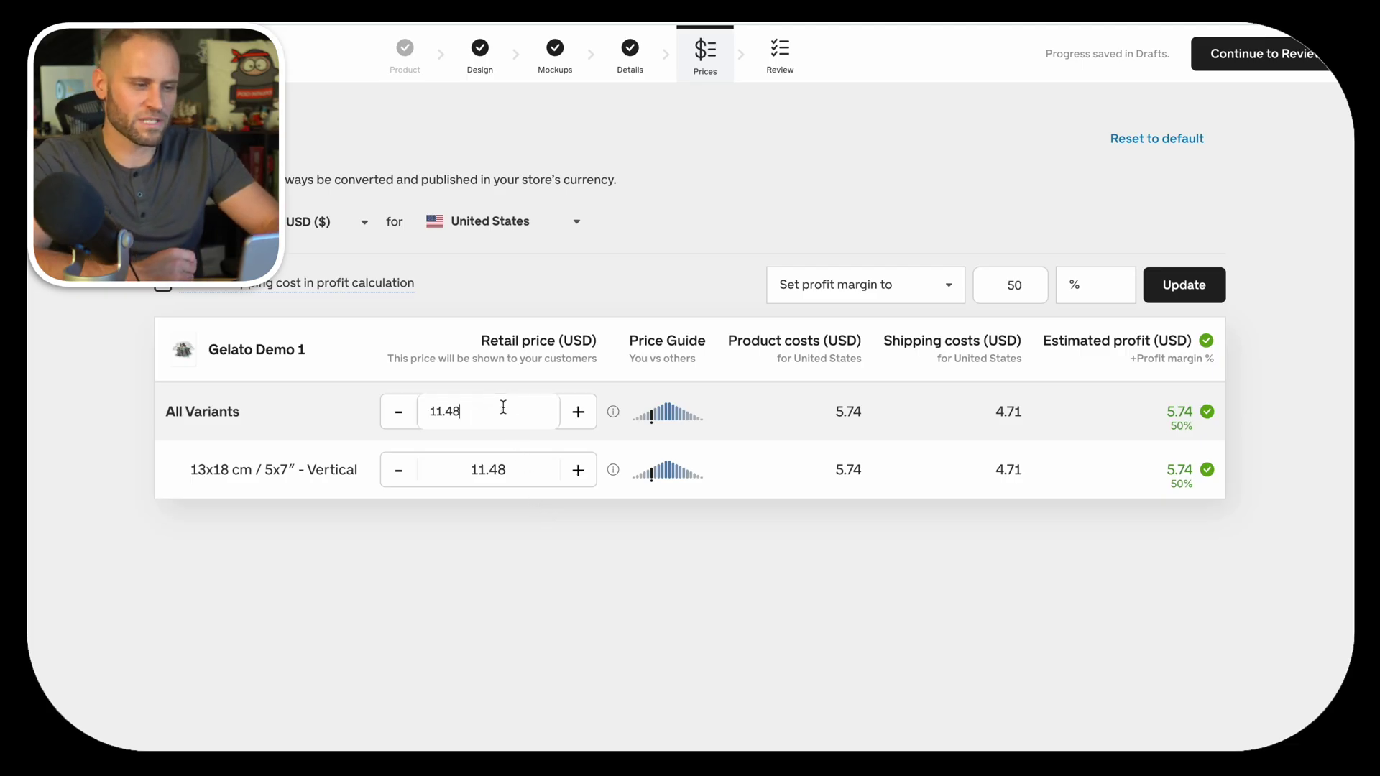
{"action": "type", "text": "30"}
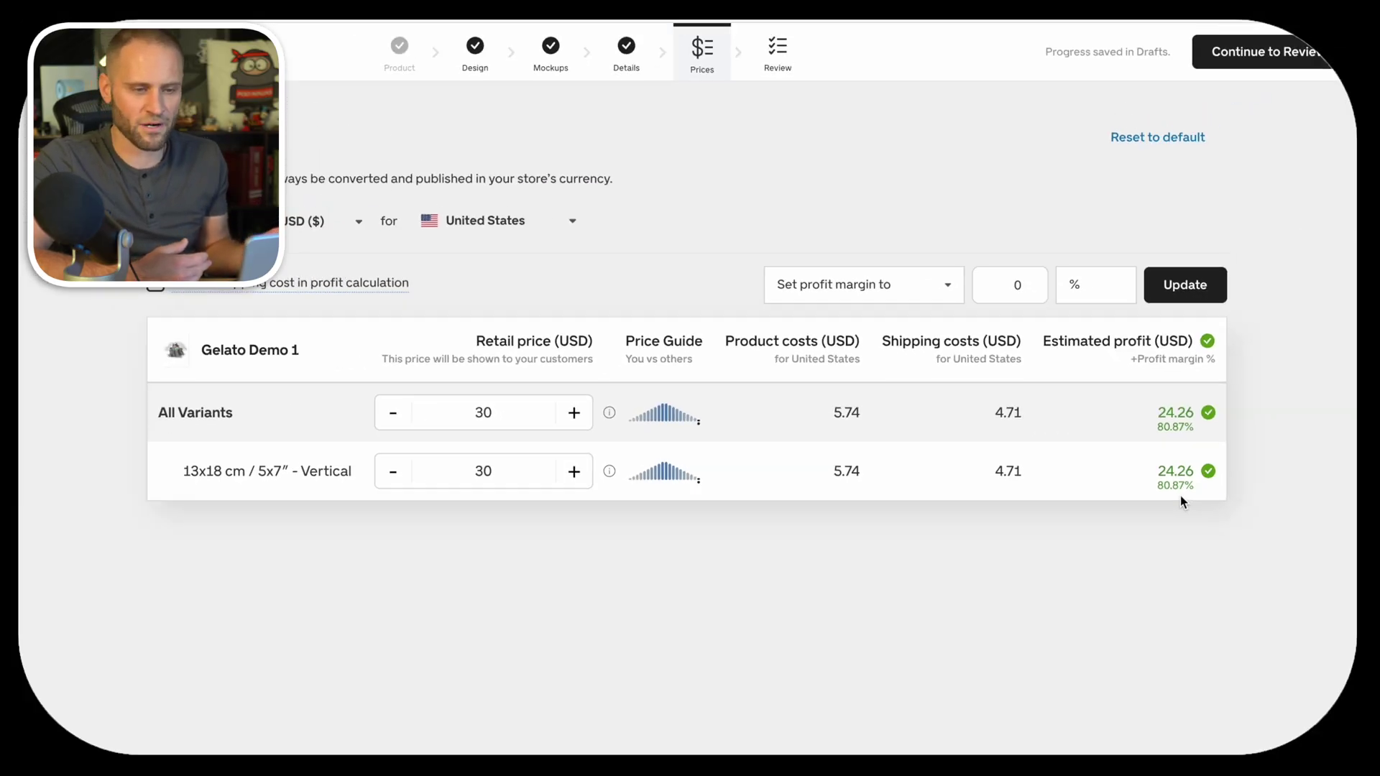
{"action": "mouse_move", "coordinate": [400, 502]}
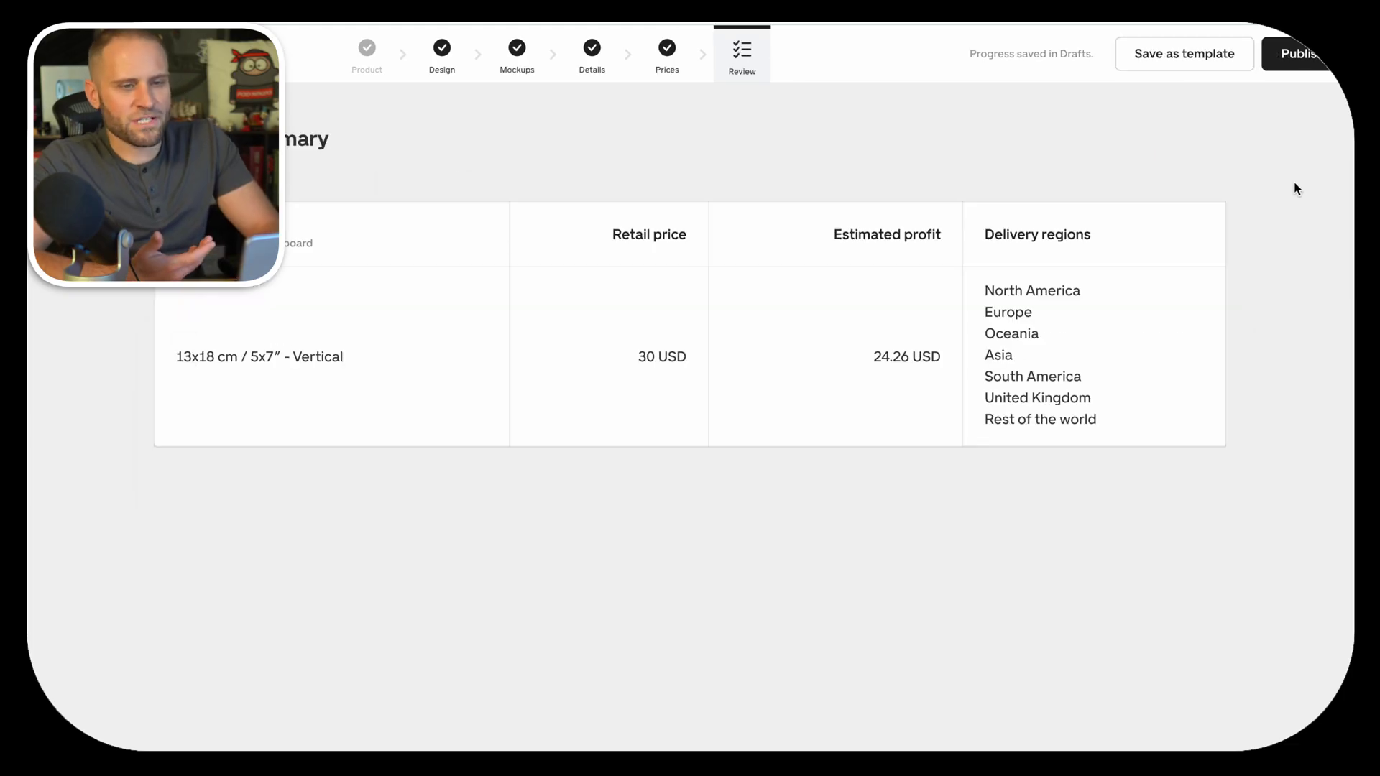
- Publish the poster to the store and open the Gelato Demo 1 product in the Shopify admin
{"action": "left_click", "coordinate": [1318, 63]}
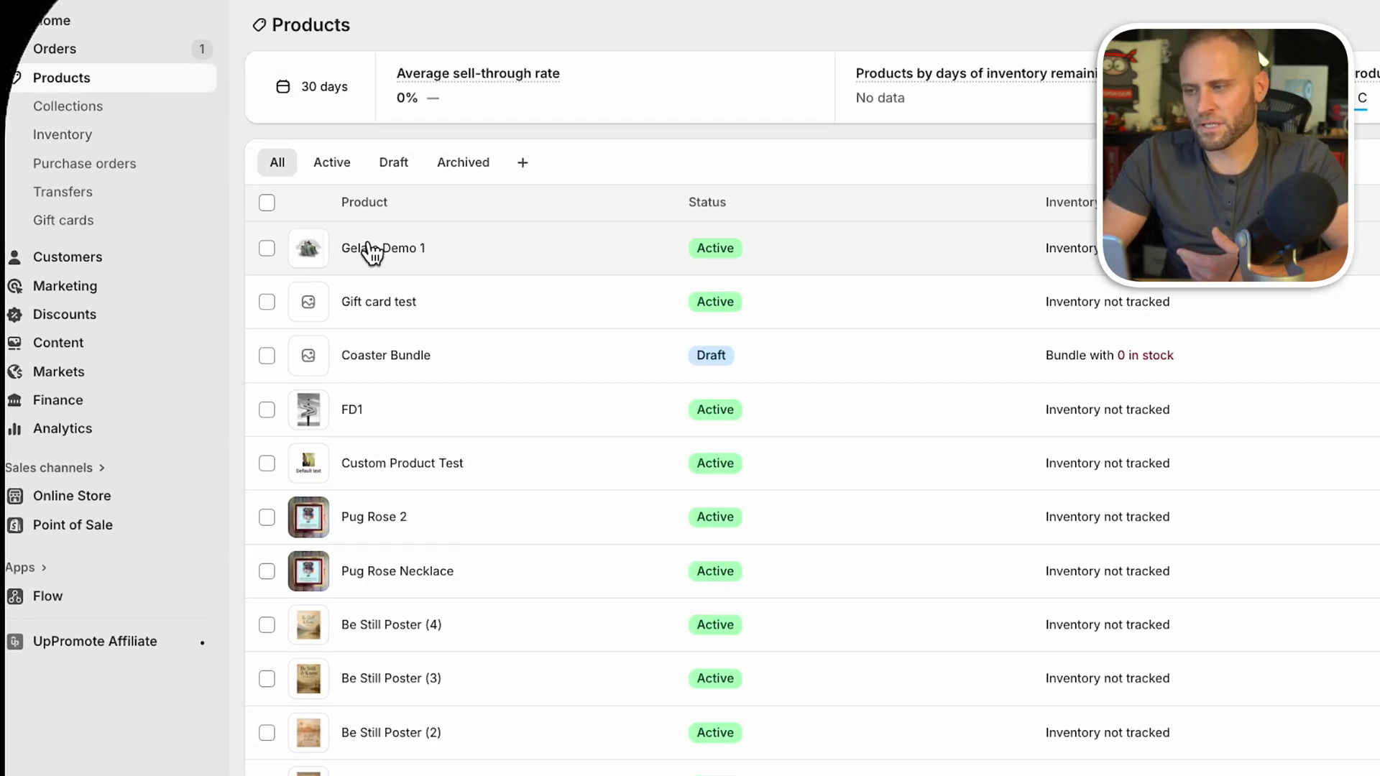
{"action": "left_click", "coordinate": [389, 256]}
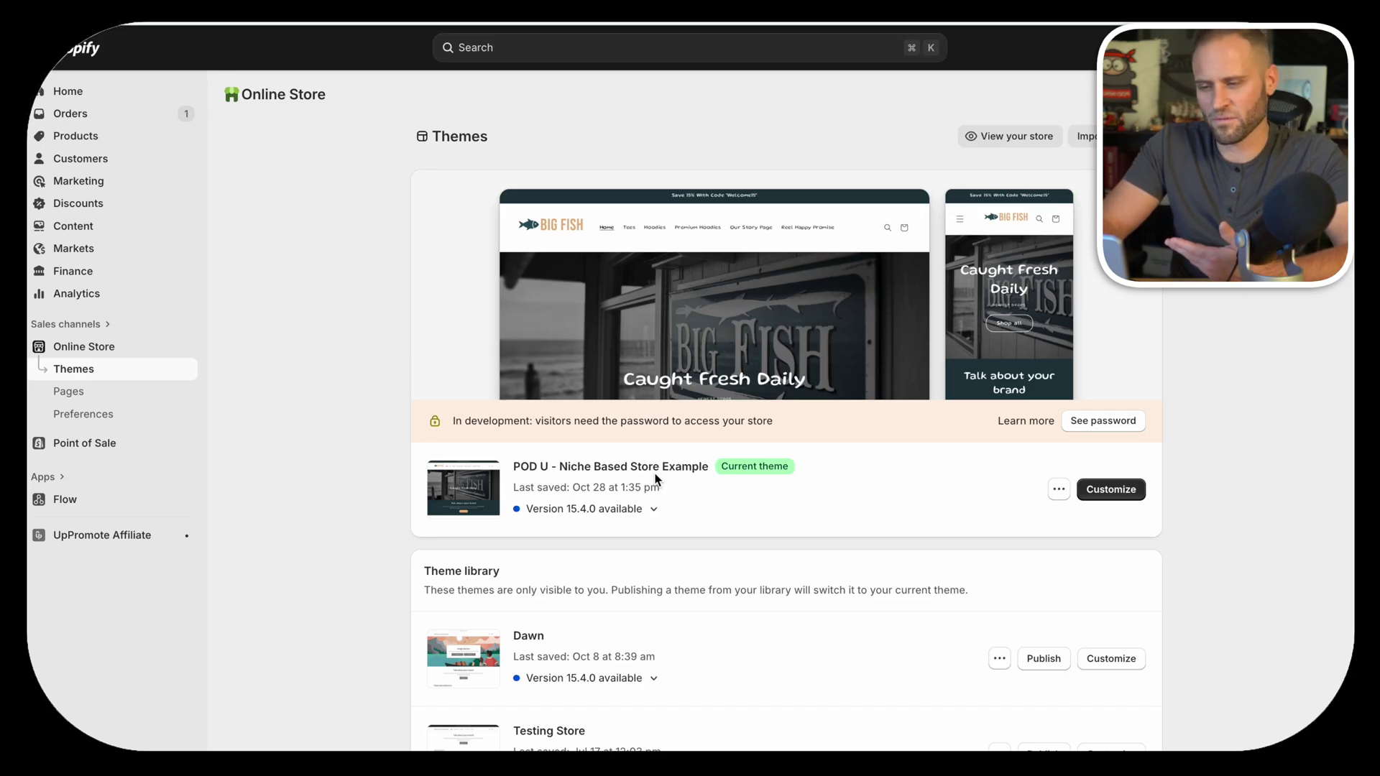
- Examine the Dawn theme's home page layout and its default sections in the theme editor
{"action": "scroll", "coordinate": [656, 478], "scroll_direction": "down", "scroll_amount": 3}
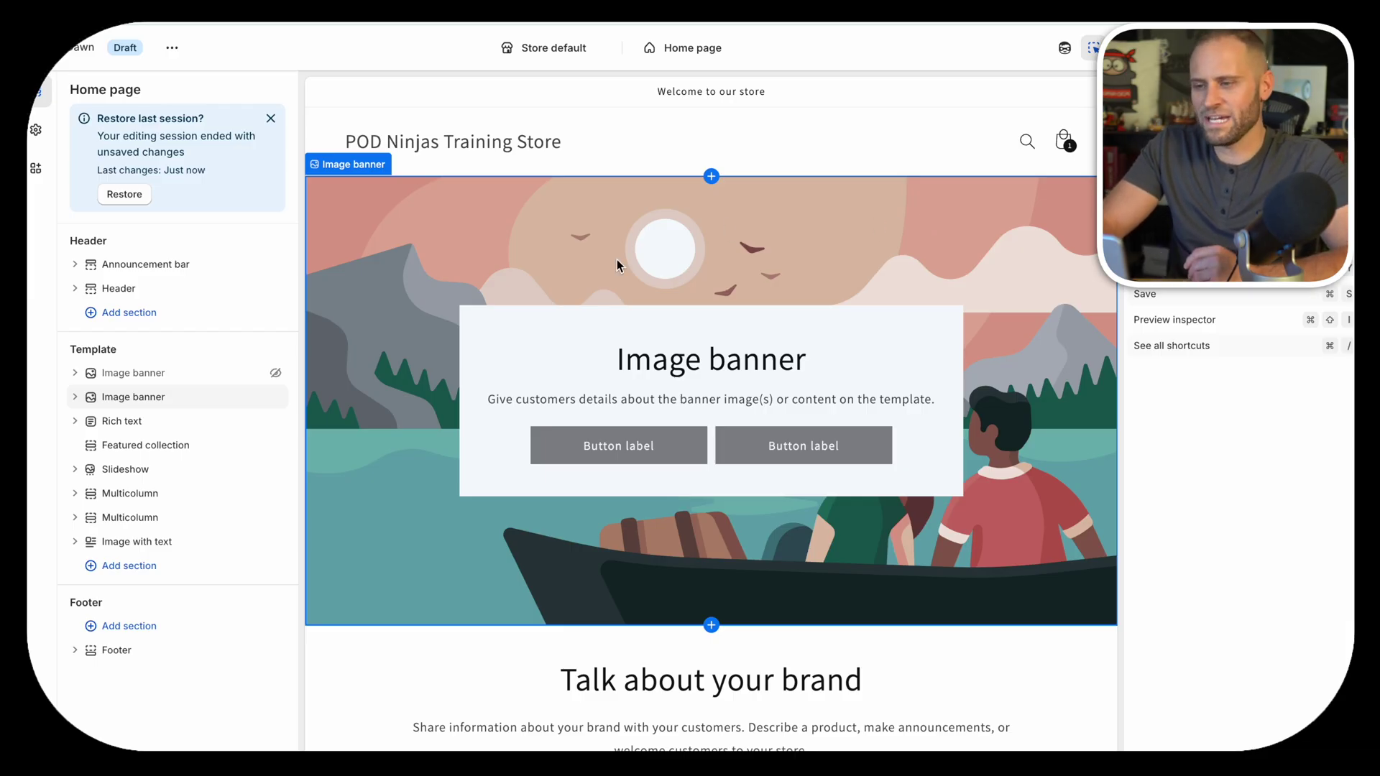
{"action": "scroll", "coordinate": [617, 260], "scroll_direction": "down", "scroll_amount": 4}
{"action": "scroll", "coordinate": [617, 261], "scroll_direction": "down", "scroll_amount": 7}
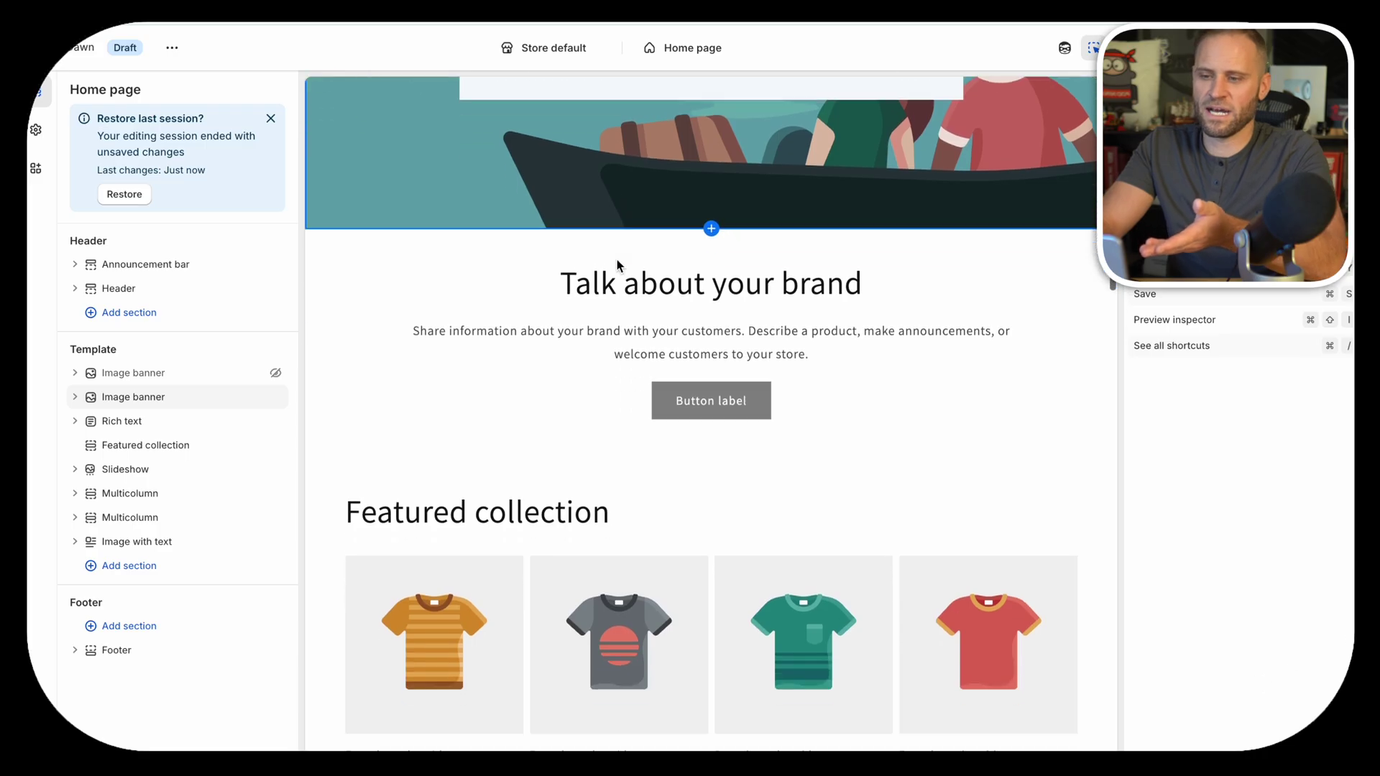
{"action": "scroll", "coordinate": [617, 265], "scroll_direction": "down", "scroll_amount": 5}
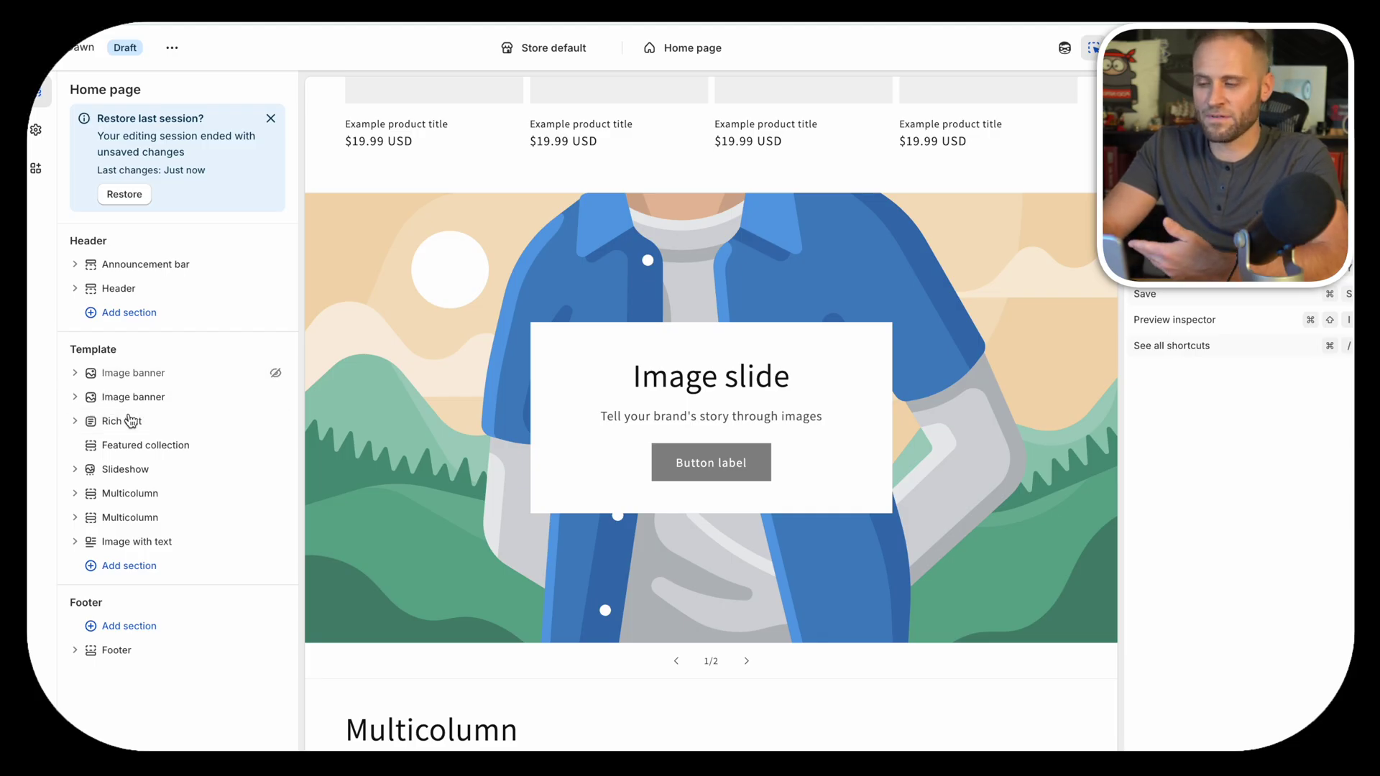
- Remove both Multicolumn sections, Image with text, Slideshow, Featured collection and Rich text from the home page template
{"action": "mouse_move", "coordinate": [182, 520]}
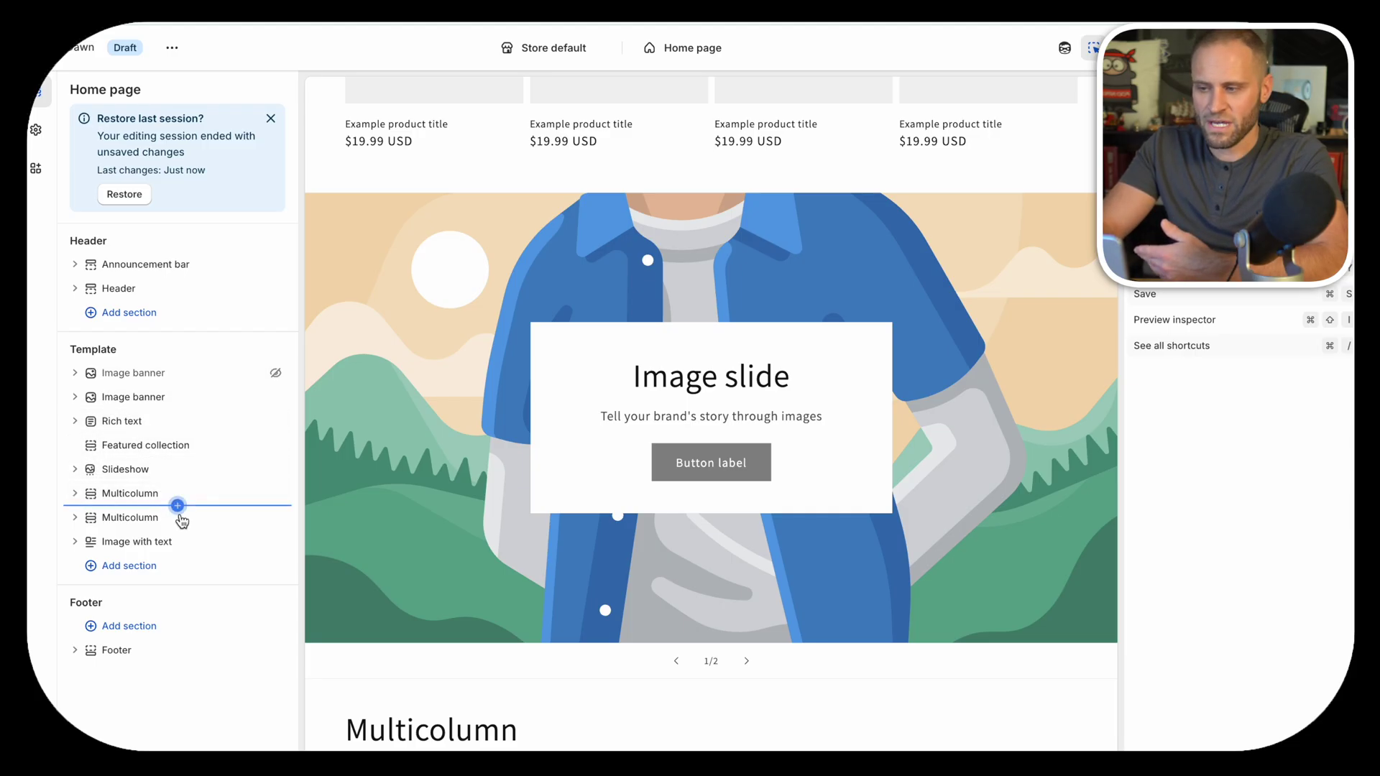
{"action": "left_click", "coordinate": [255, 494]}
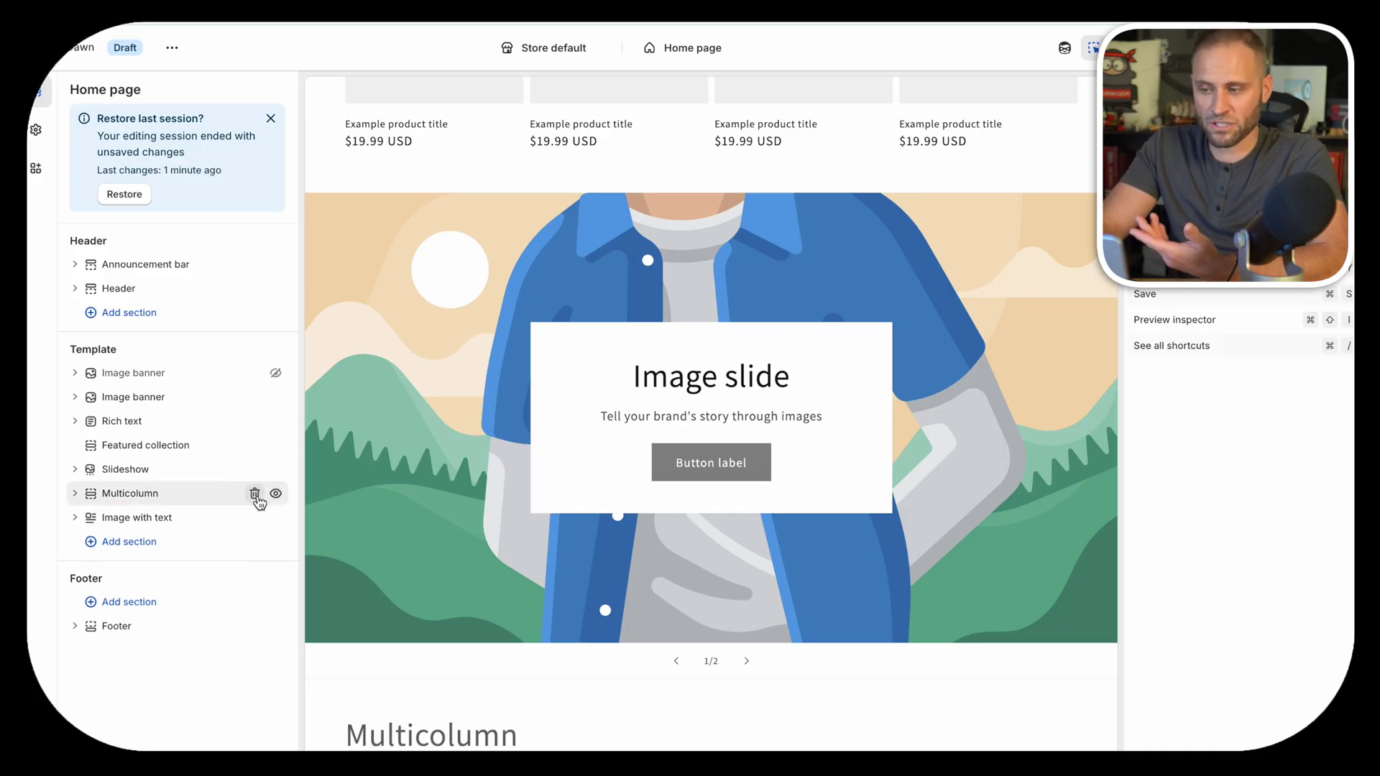
{"action": "left_click", "coordinate": [255, 494]}
{"action": "left_click", "coordinate": [255, 494]}
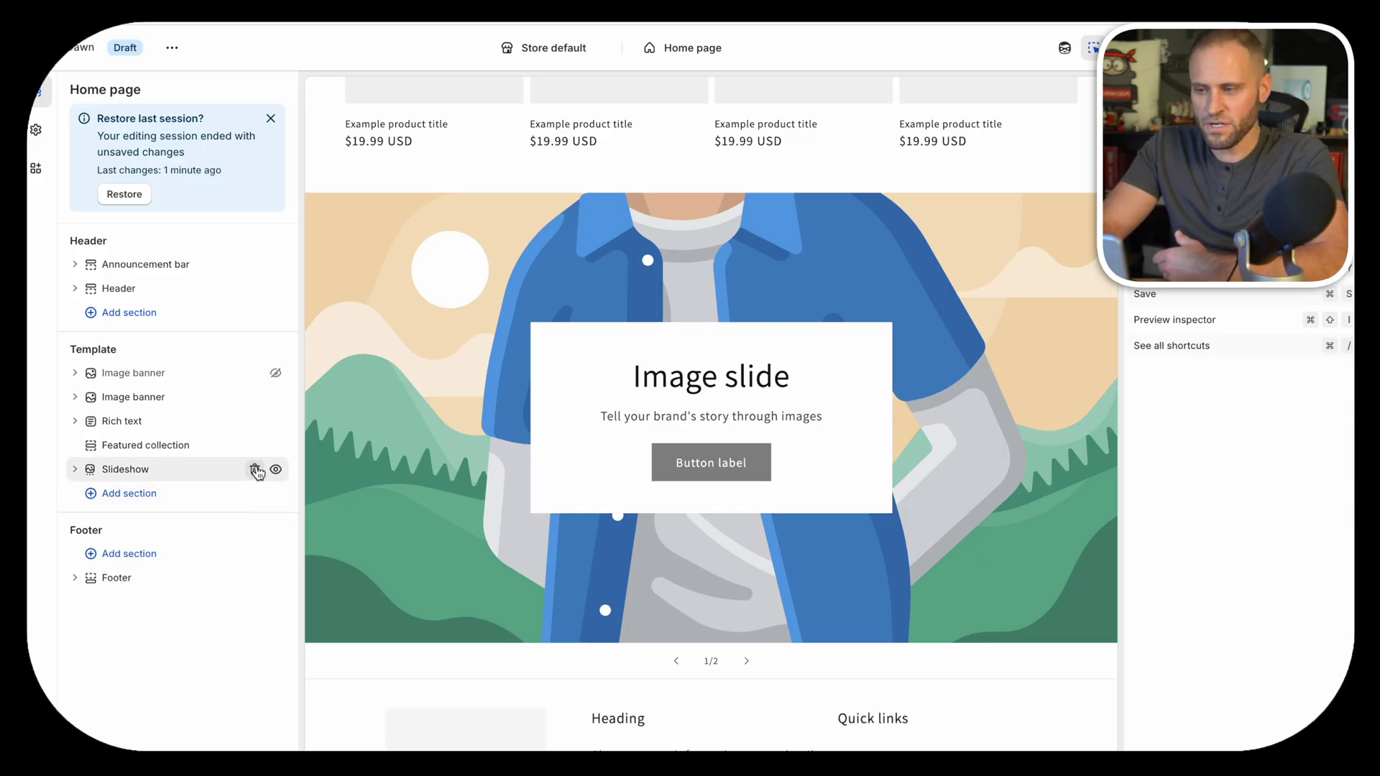
{"action": "left_click", "coordinate": [255, 469]}
{"action": "left_click", "coordinate": [255, 446]}
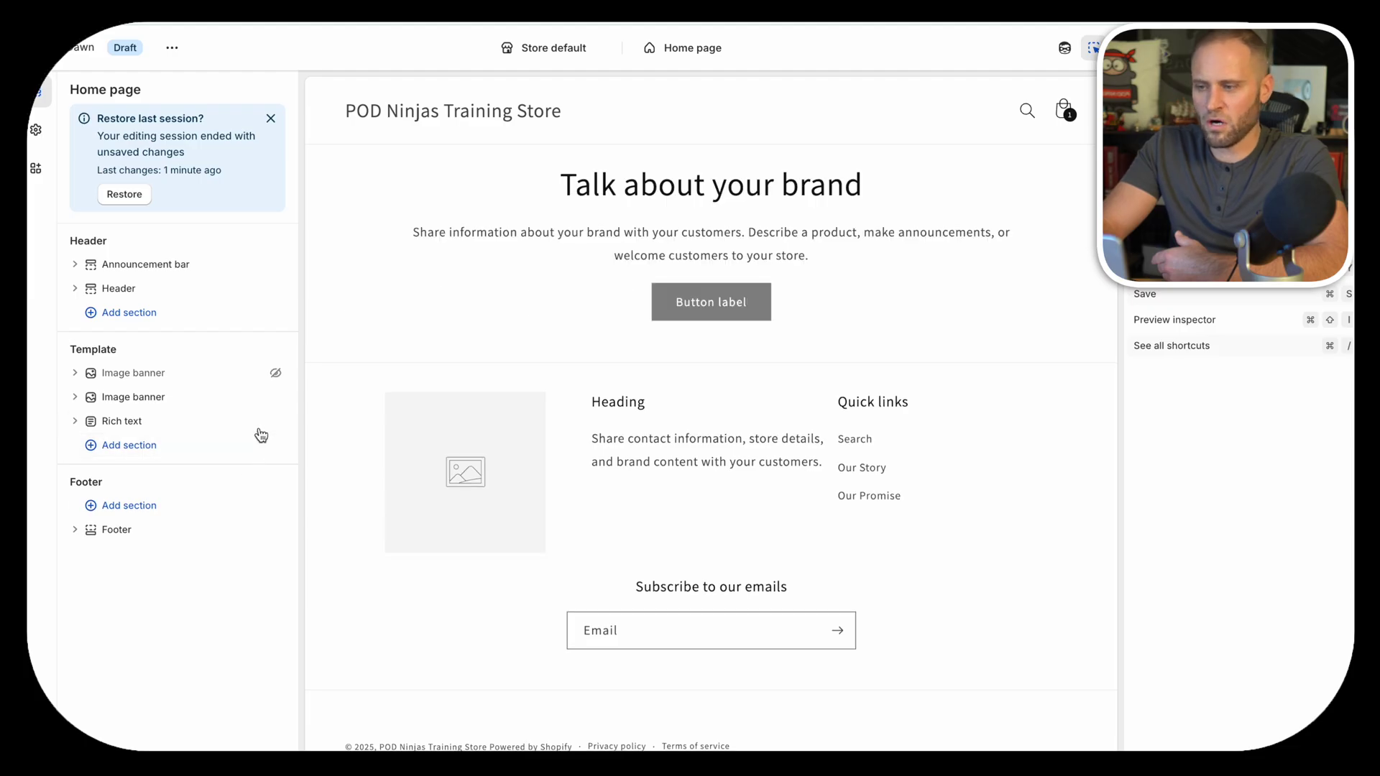
{"action": "left_click", "coordinate": [255, 421]}
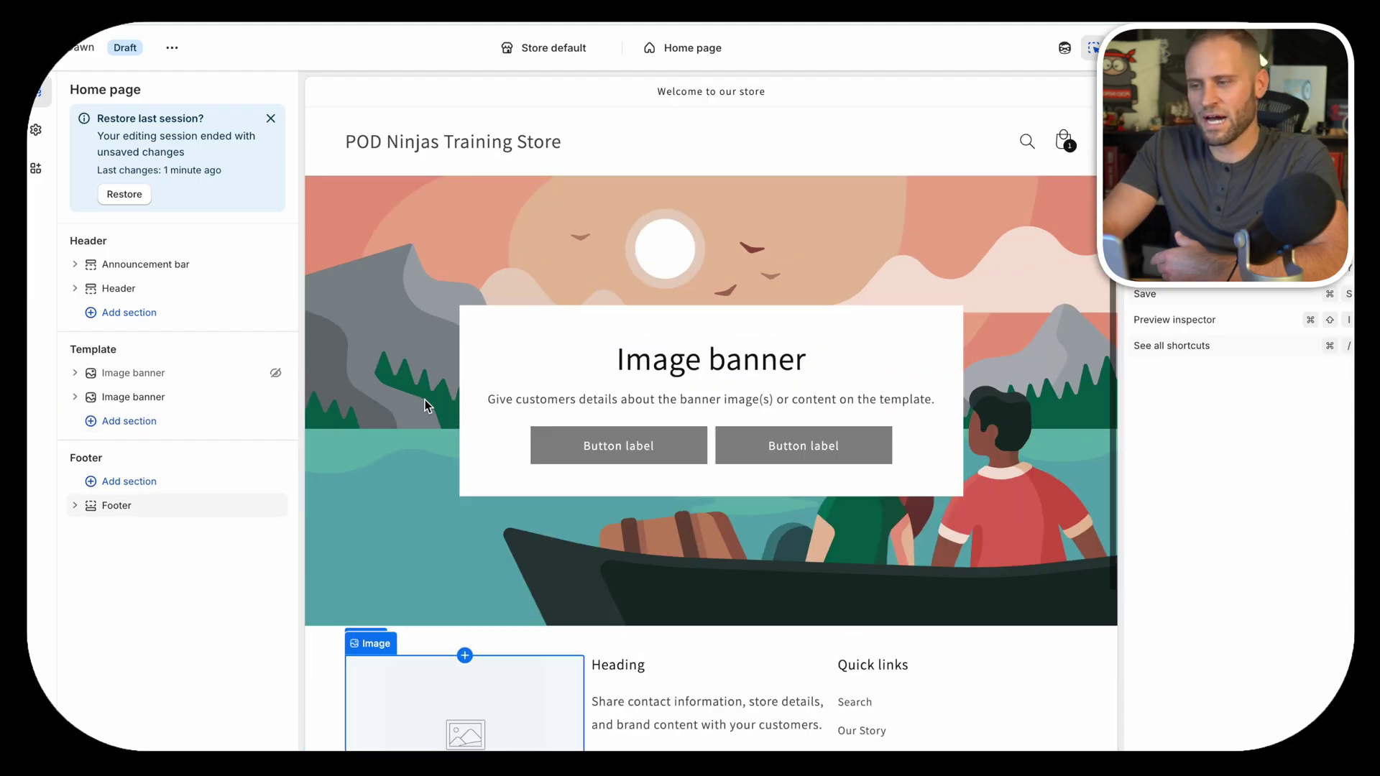
- Hide the visible image banner and add a new Image banner section to the home page template
{"action": "left_click", "coordinate": [276, 397]}
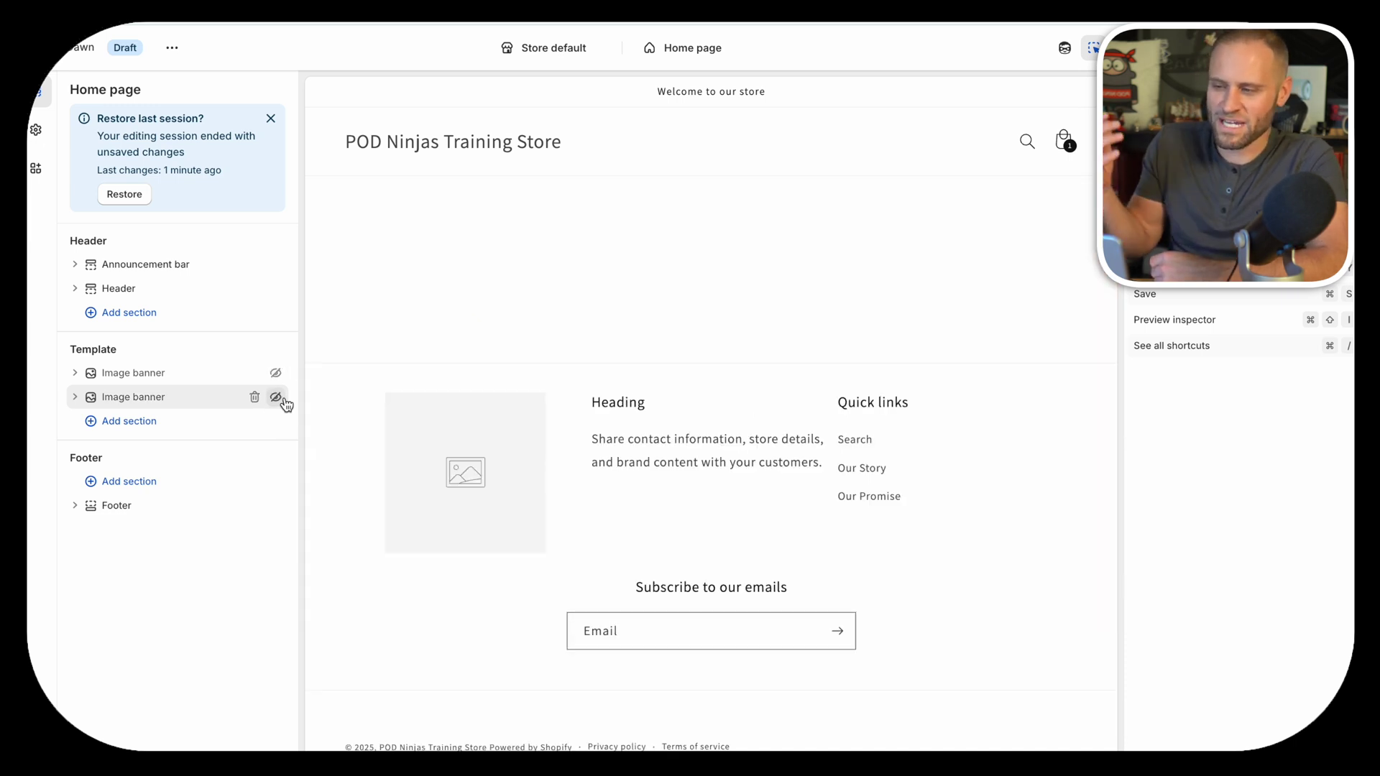
{"action": "left_click", "coordinate": [115, 426]}
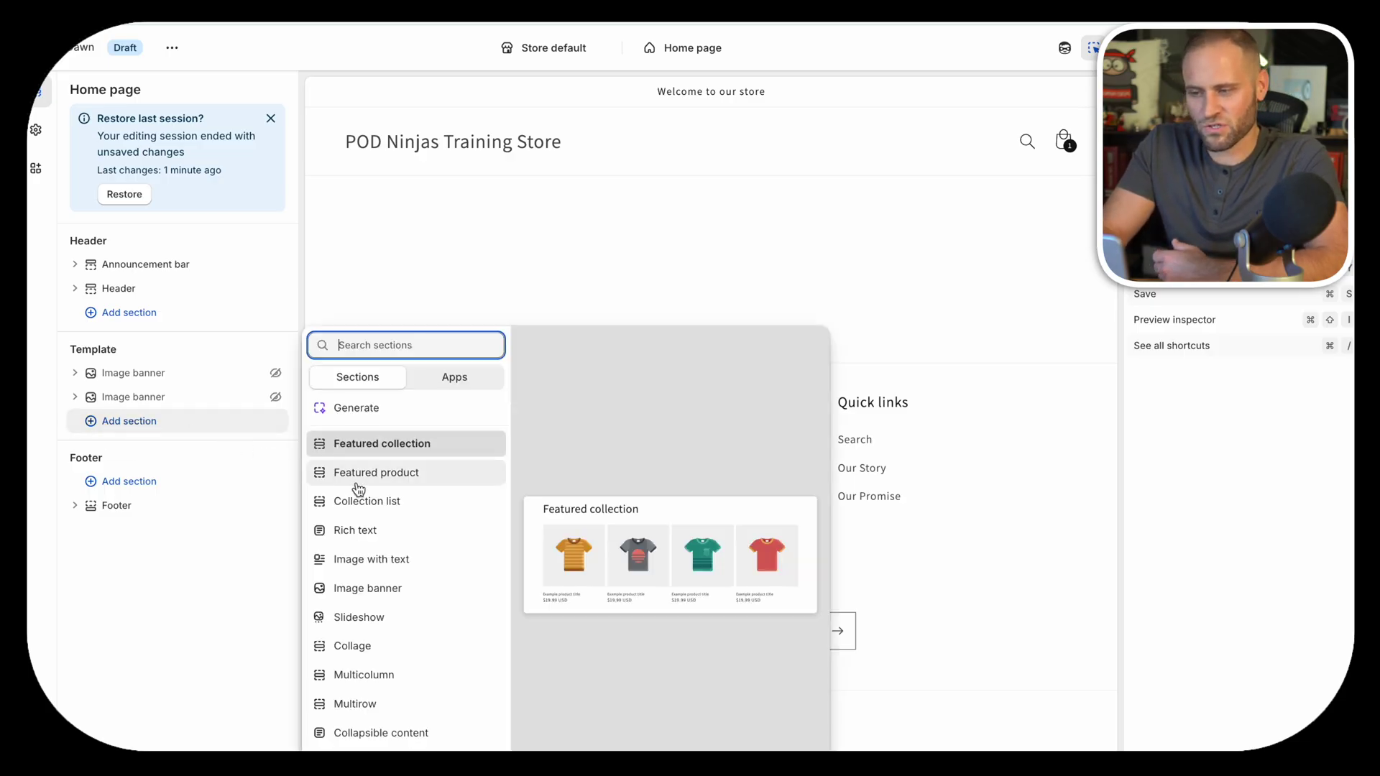
{"action": "left_click", "coordinate": [352, 589]}
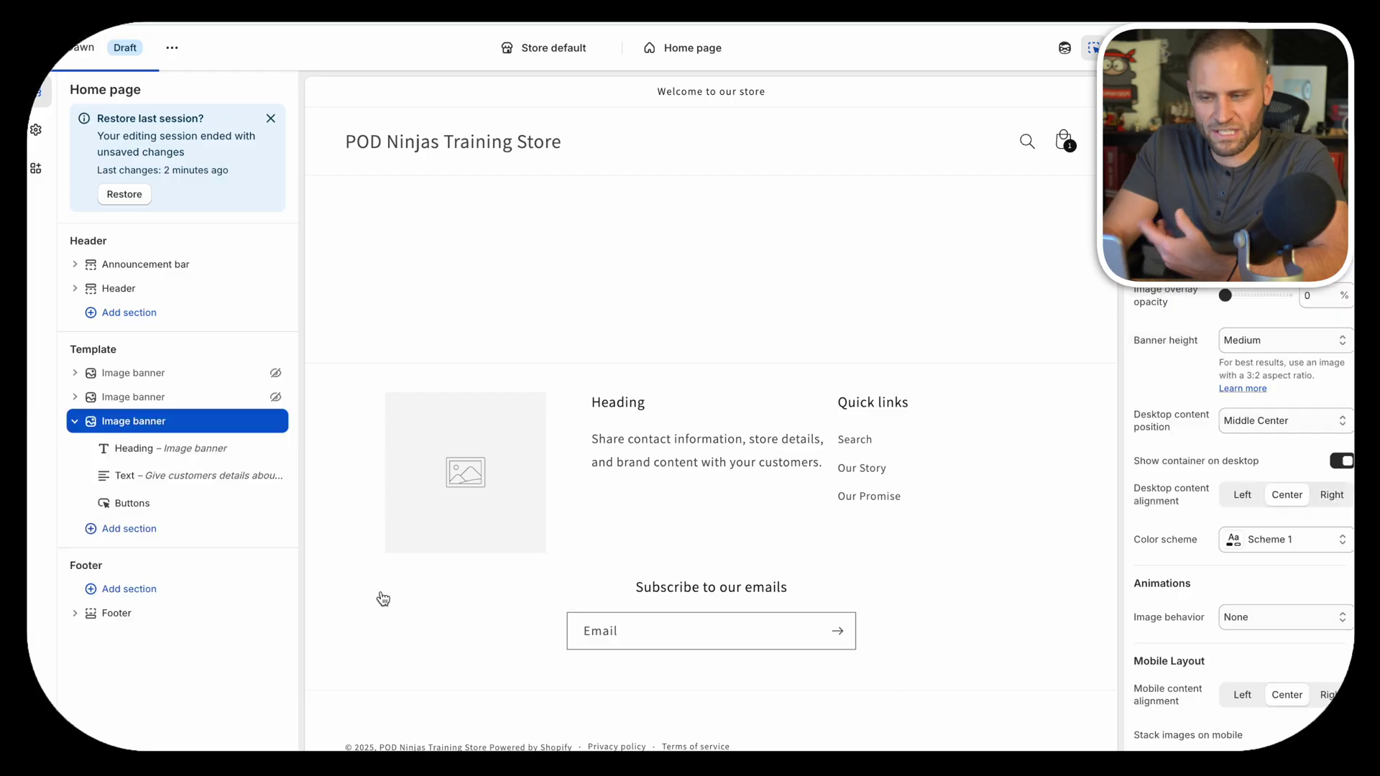
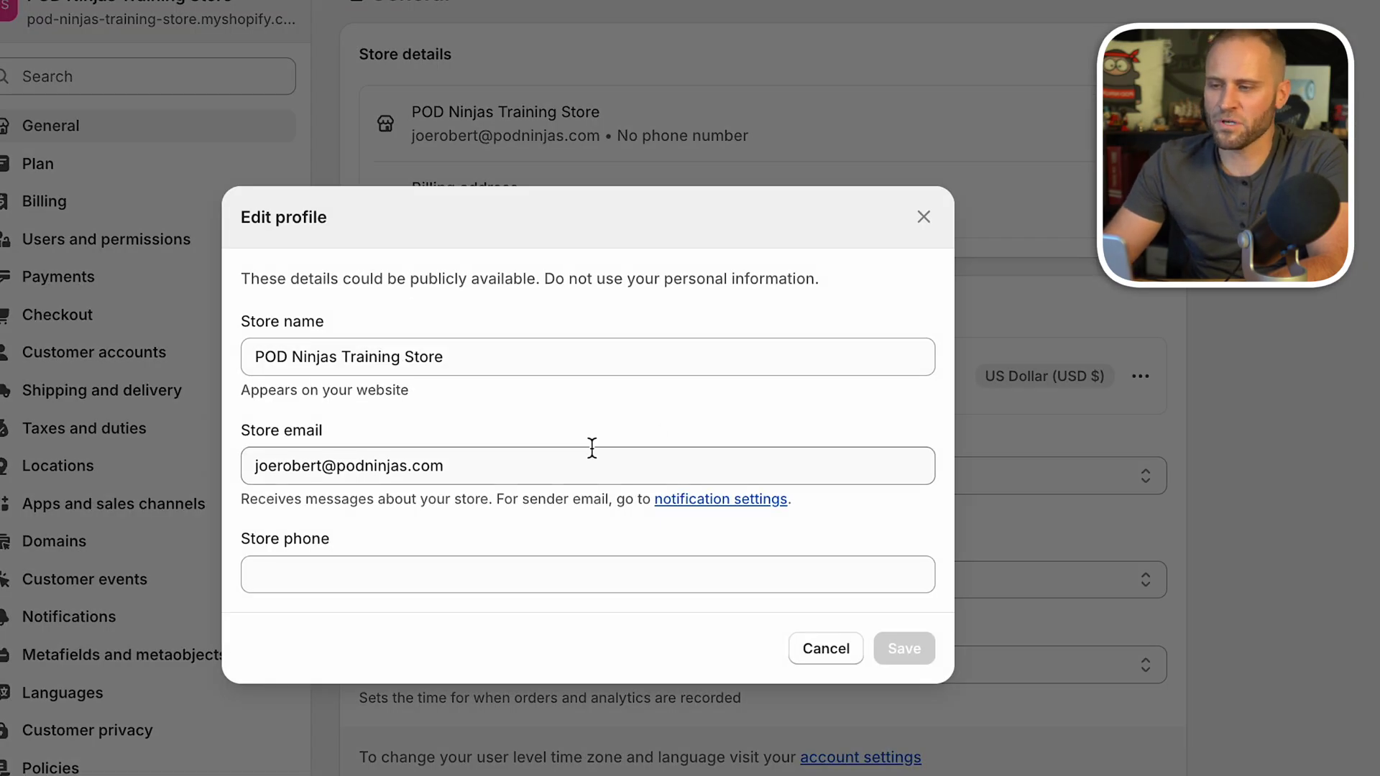
- Check the store email in the store's profile details
{"action": "left_click", "coordinate": [559, 466]}
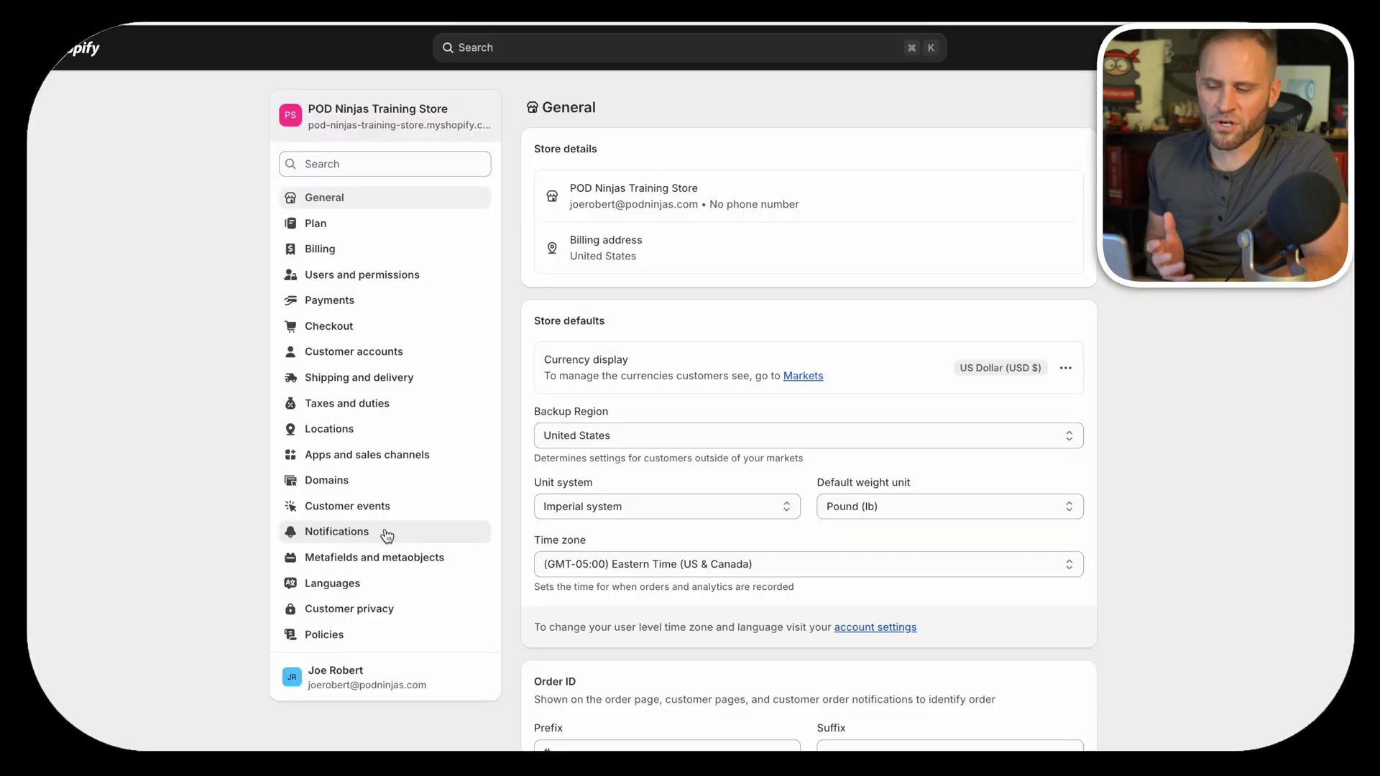
- Review the customer notification emails, including the order confirmation, in the store's notification settings
{"action": "left_click", "coordinate": [338, 532]}
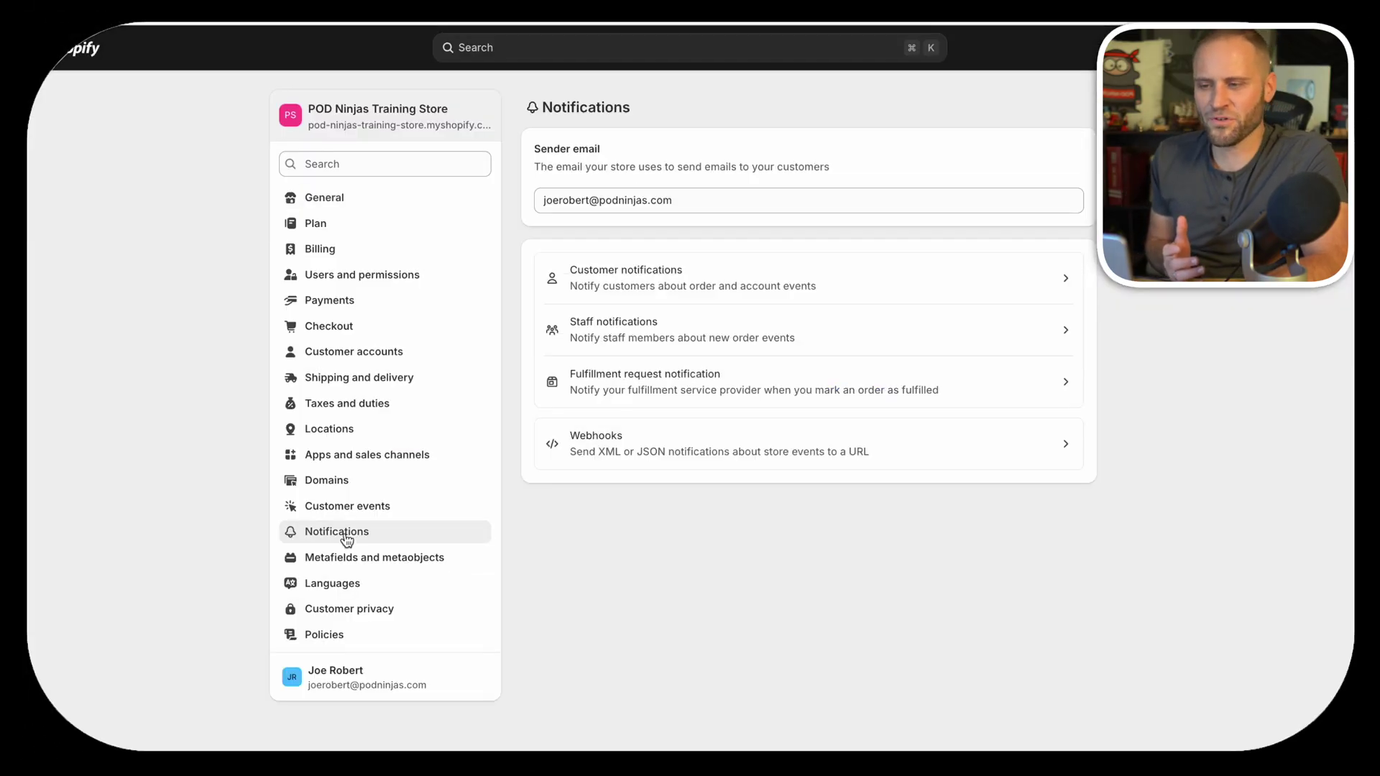
{"action": "left_click", "coordinate": [724, 292]}
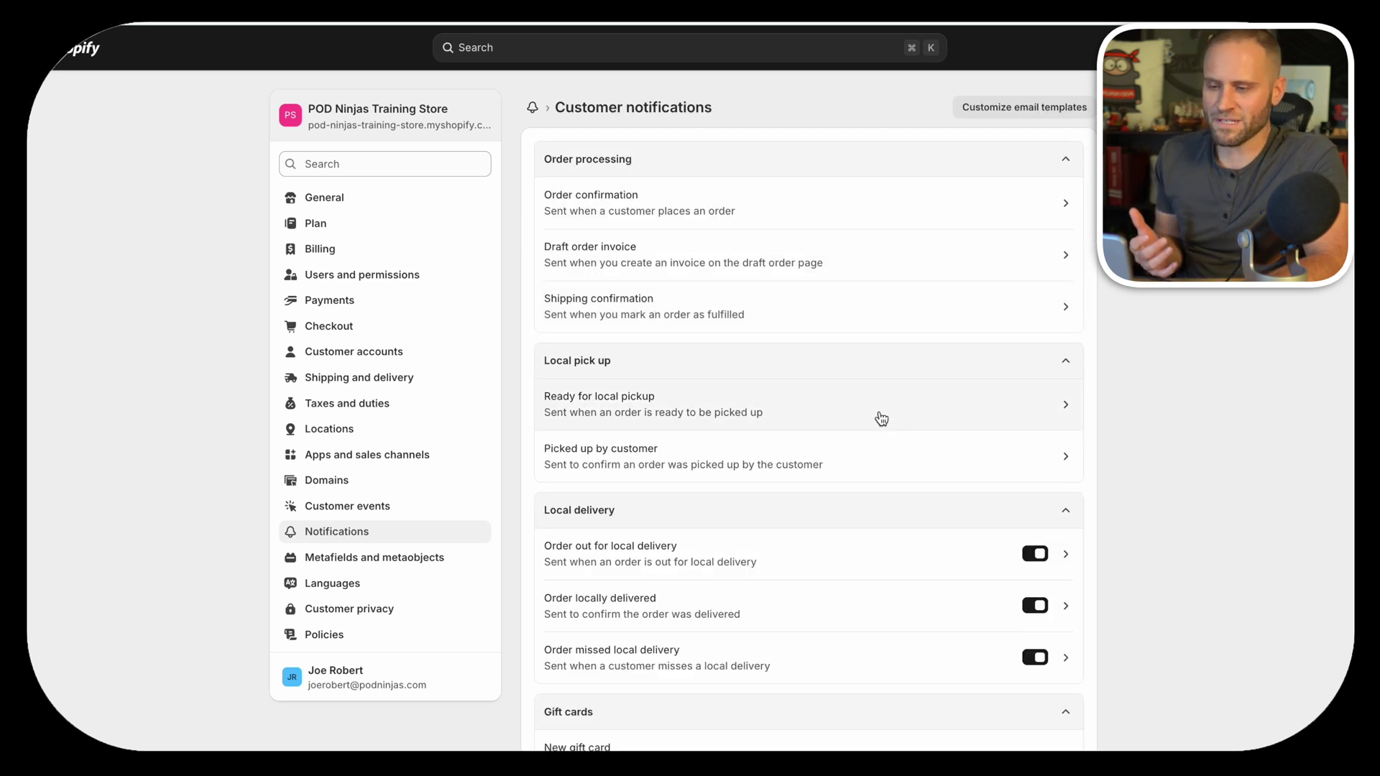
{"action": "scroll", "coordinate": [881, 418], "scroll_direction": "down", "scroll_amount": 3}
{"action": "scroll", "coordinate": [881, 419], "scroll_direction": "down", "scroll_amount": 6}
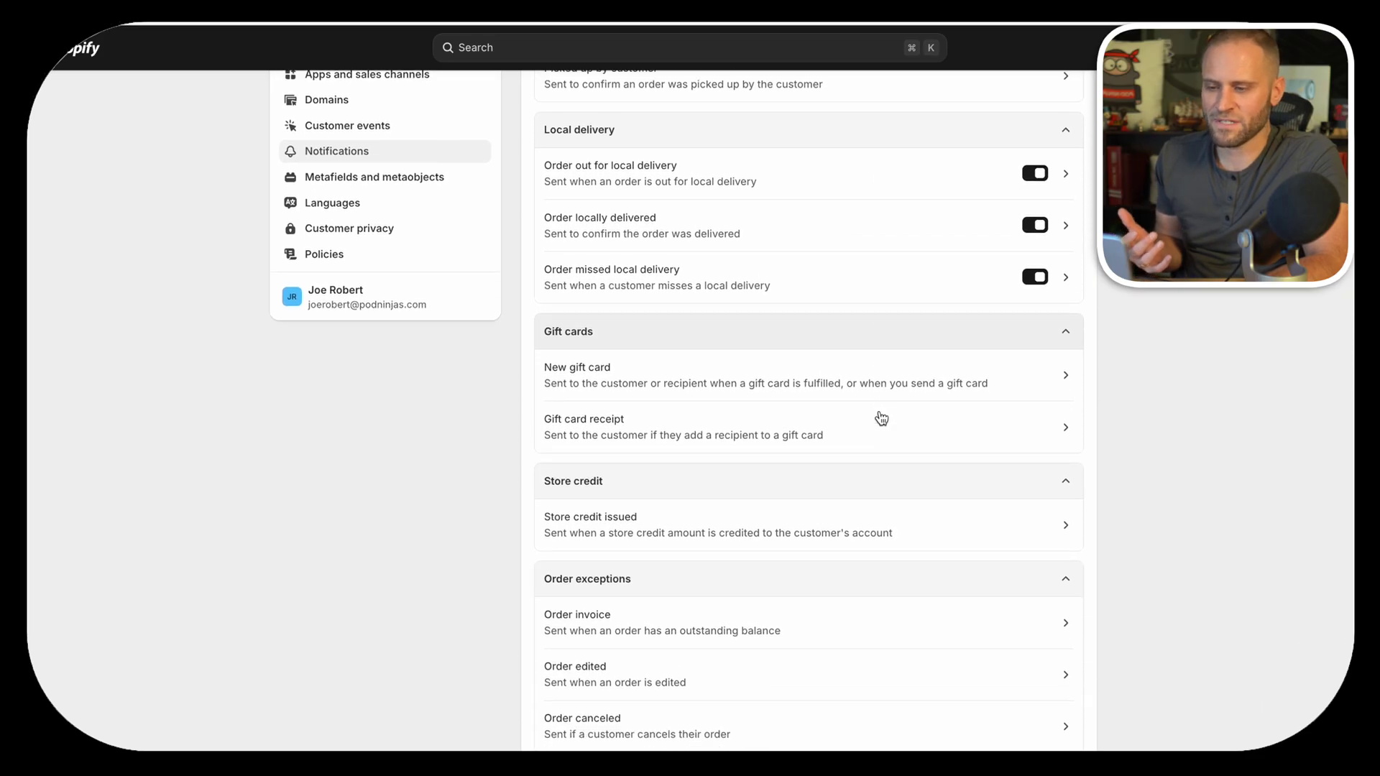
{"action": "scroll", "coordinate": [881, 419], "scroll_direction": "up", "scroll_amount": 7}
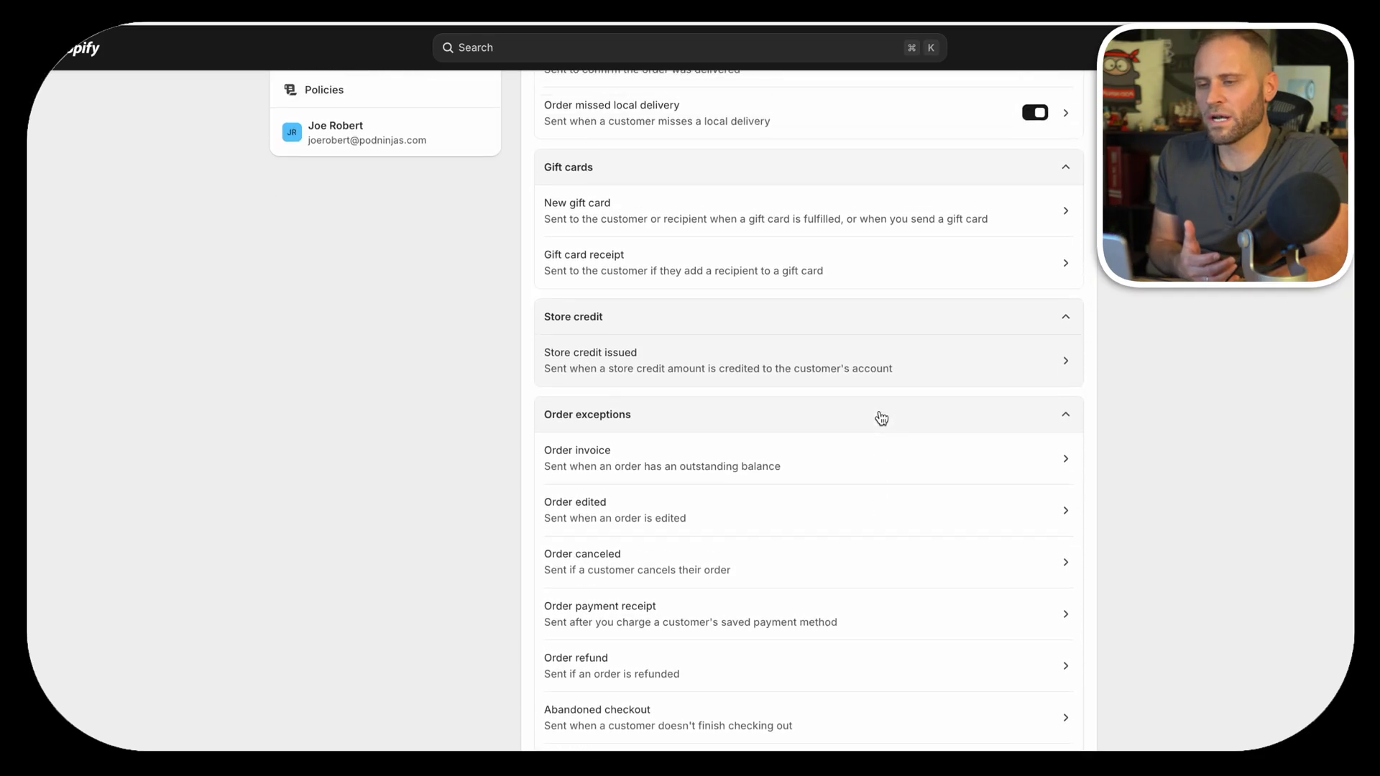
{"action": "scroll", "coordinate": [881, 418], "scroll_direction": "up", "scroll_amount": 2}
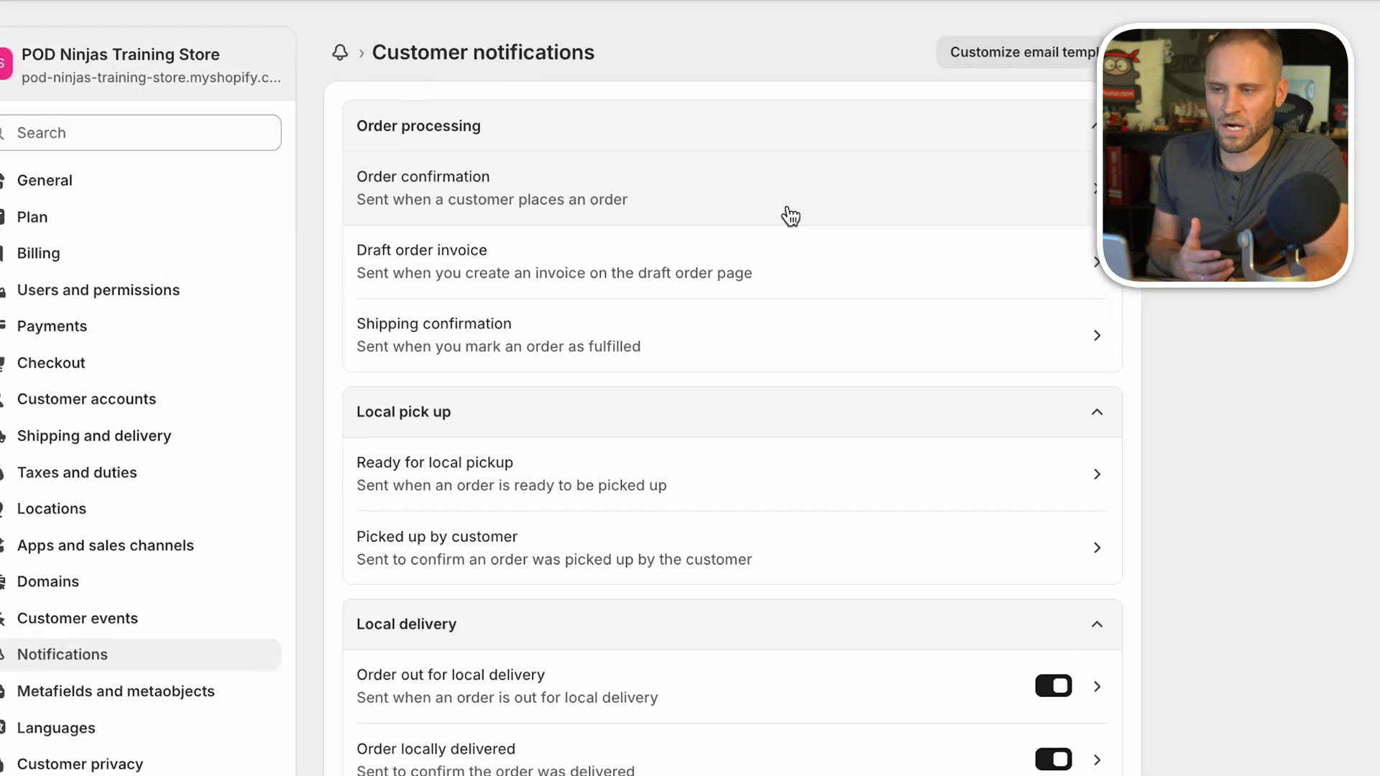
{"action": "left_click", "coordinate": [788, 210]}
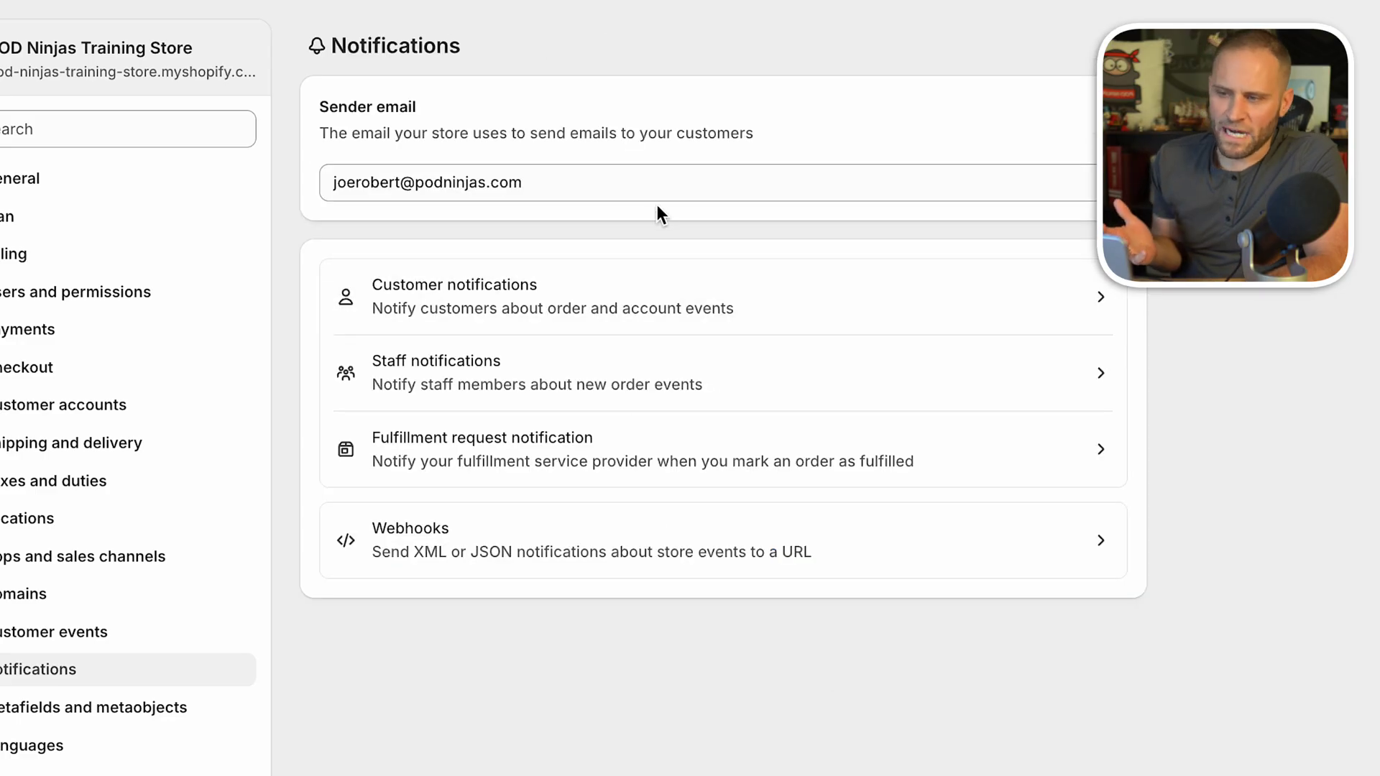
- Select the whole sender email address in the store's notification settings
{"action": "left_click", "coordinate": [616, 182]}
{"action": "left_click_drag", "start_coordinate": [616, 182], "coordinate": [336, 181]}
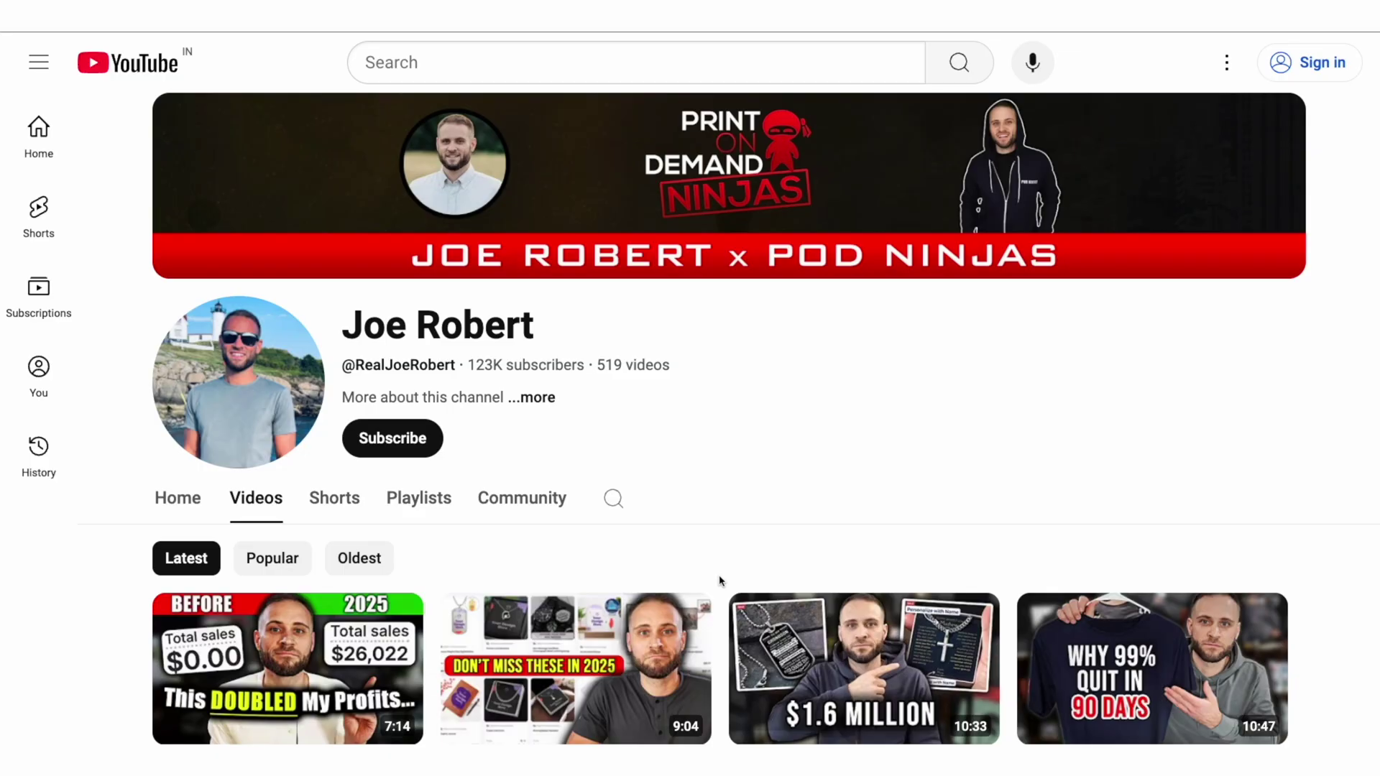
{"action": "scroll", "coordinate": [719, 581], "scroll_direction": "down", "scroll_amount": 2}
{"action": "scroll", "coordinate": [719, 580], "scroll_direction": "down", "scroll_amount": 10}
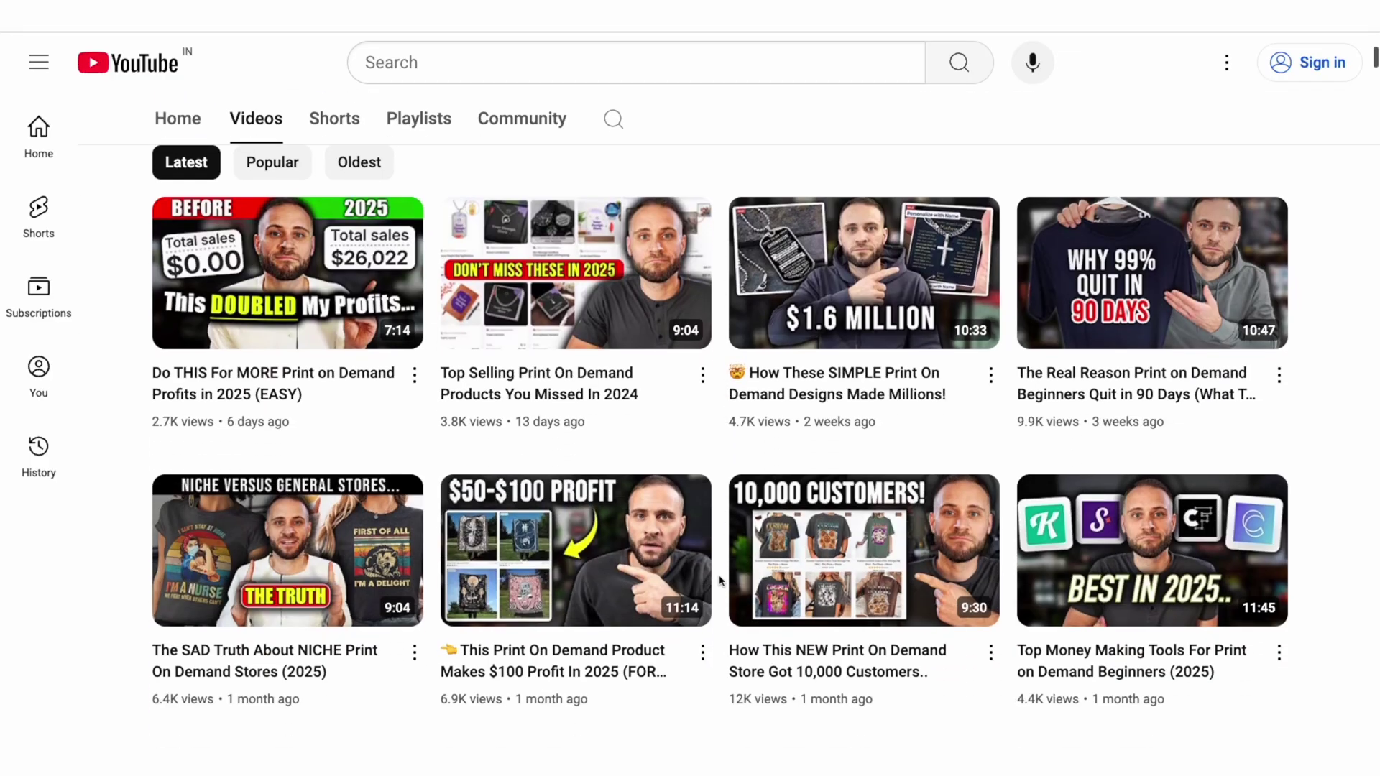
{"action": "scroll", "coordinate": [720, 581], "scroll_direction": "down", "scroll_amount": 3}
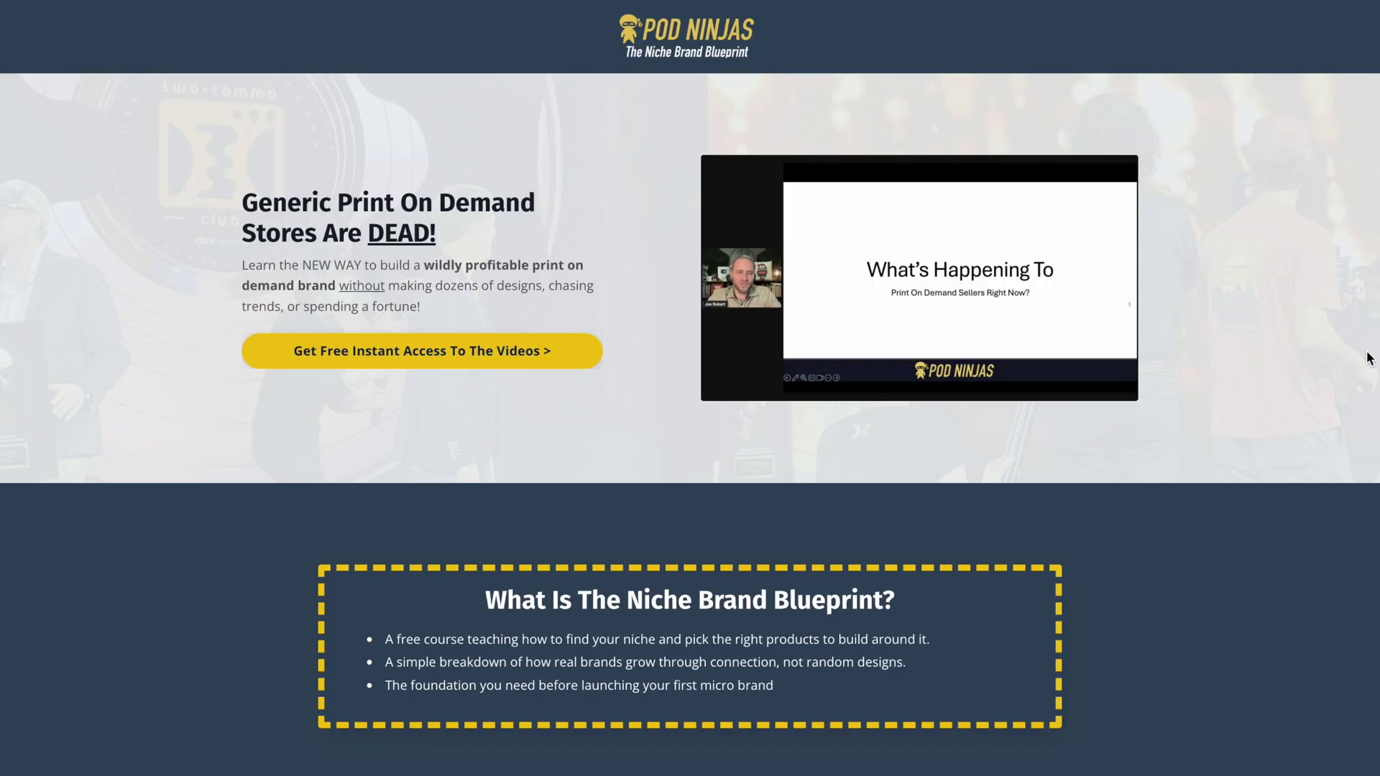
{"action": "scroll", "coordinate": [1369, 358], "scroll_direction": "down", "scroll_amount": 4}
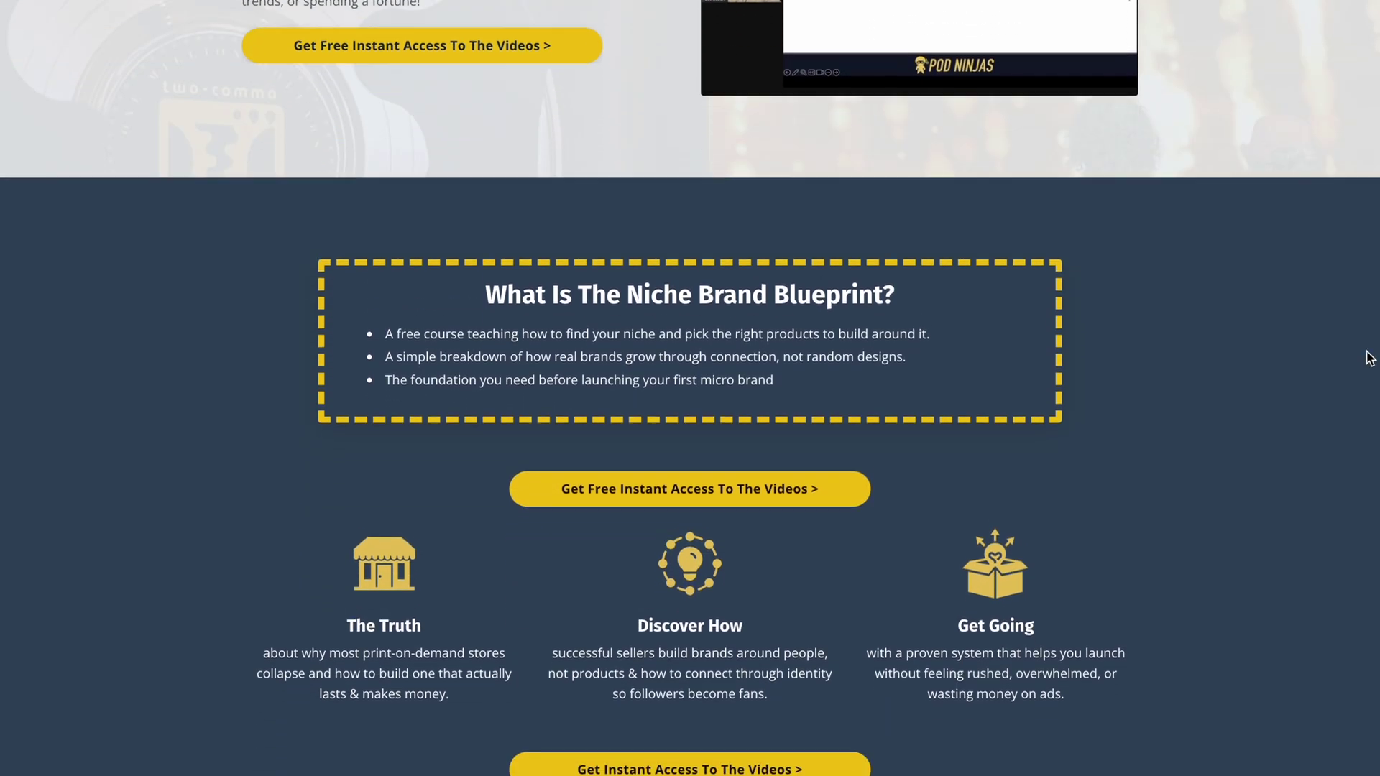
{"action": "scroll", "coordinate": [1370, 358], "scroll_direction": "down", "scroll_amount": 5}
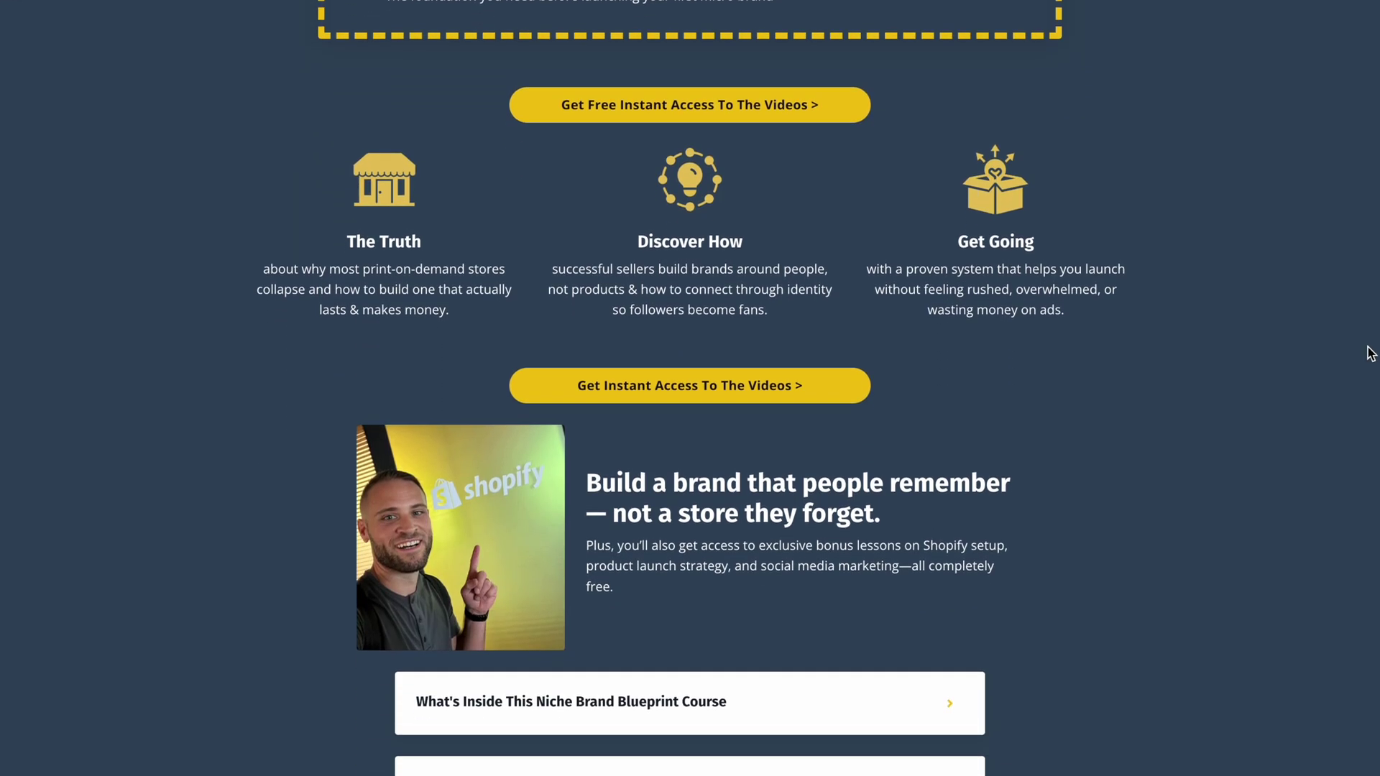
{"action": "scroll", "coordinate": [1369, 334], "scroll_direction": "down", "scroll_amount": 1}
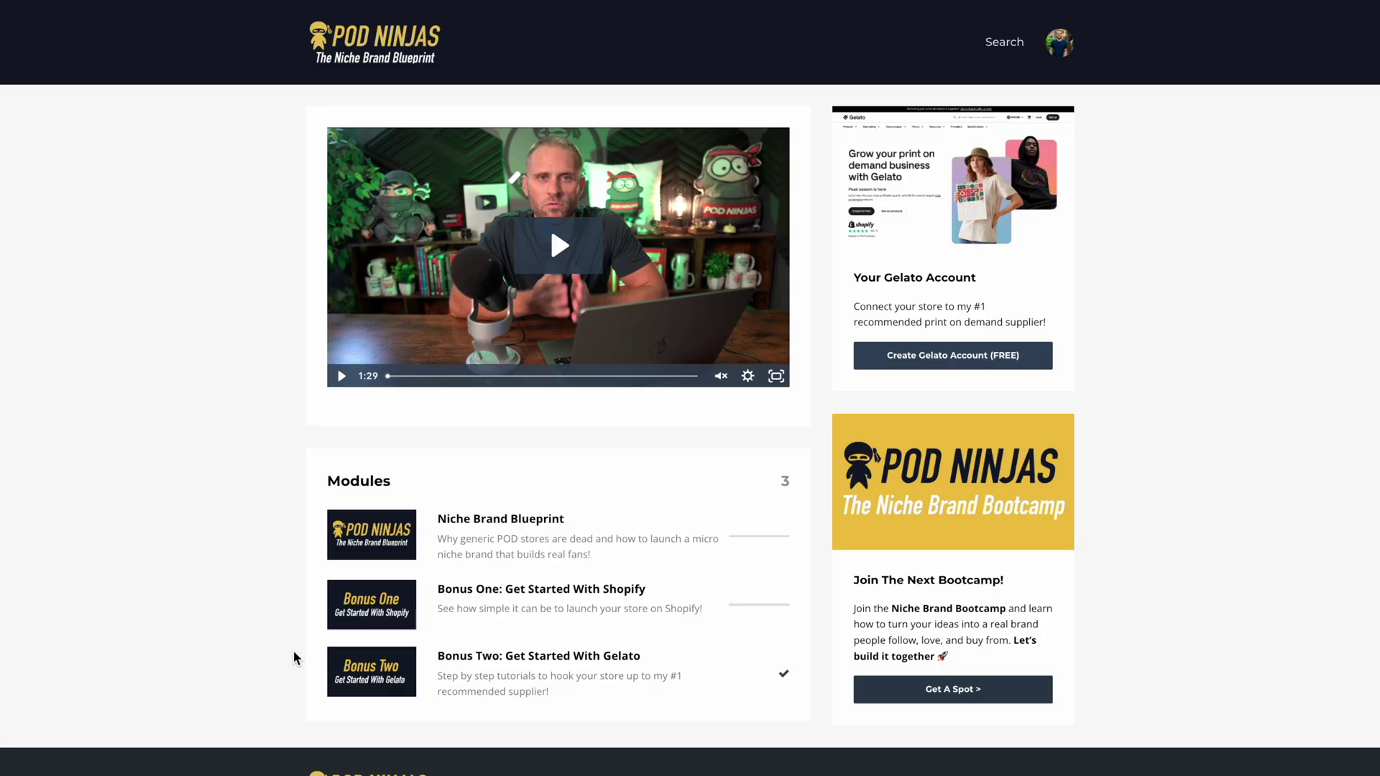